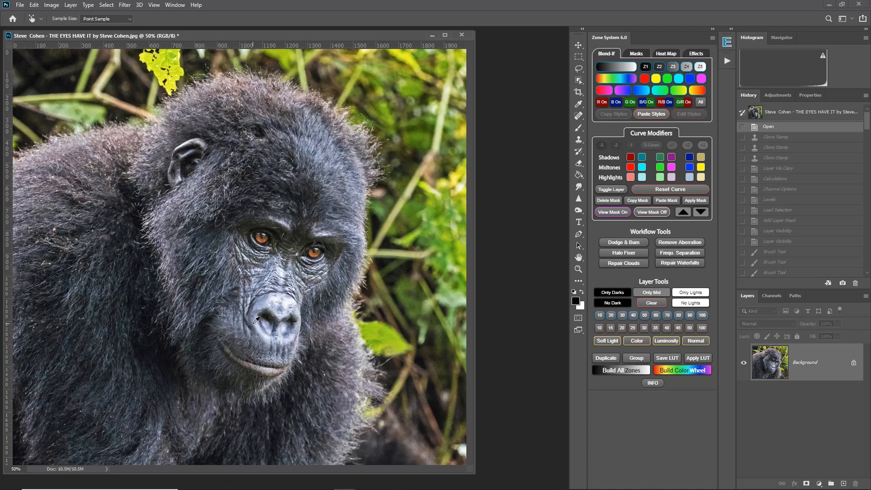
Step: Duplicate the Background layer and add a Selective Color adjustment layer above the copy
key("ctrl+j")
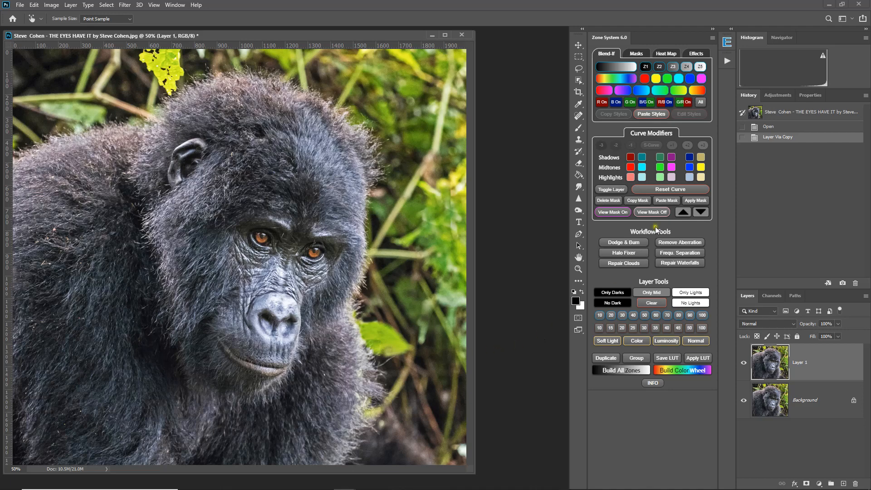
left_click(778, 97)
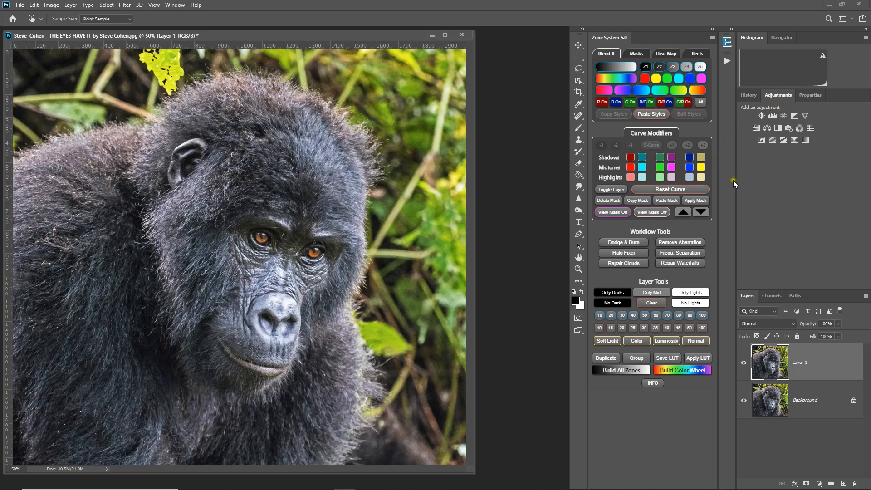
left_click(795, 140)
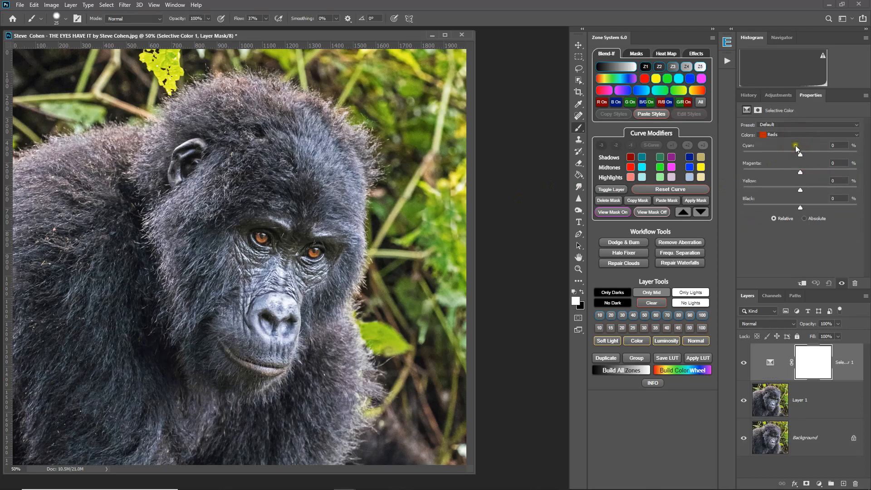
Step: Set Black to -100% for both the Yellows and the Greens in the Selective Color adjustment
left_click(782, 137)
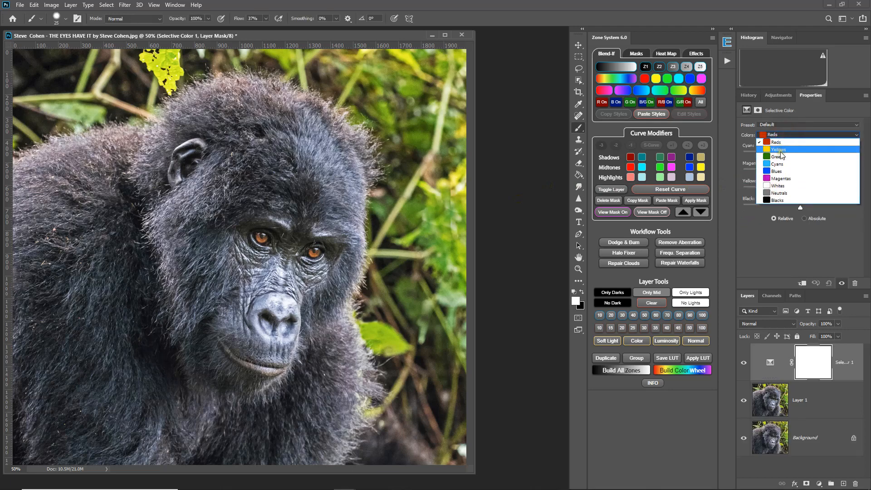
left_click(780, 151)
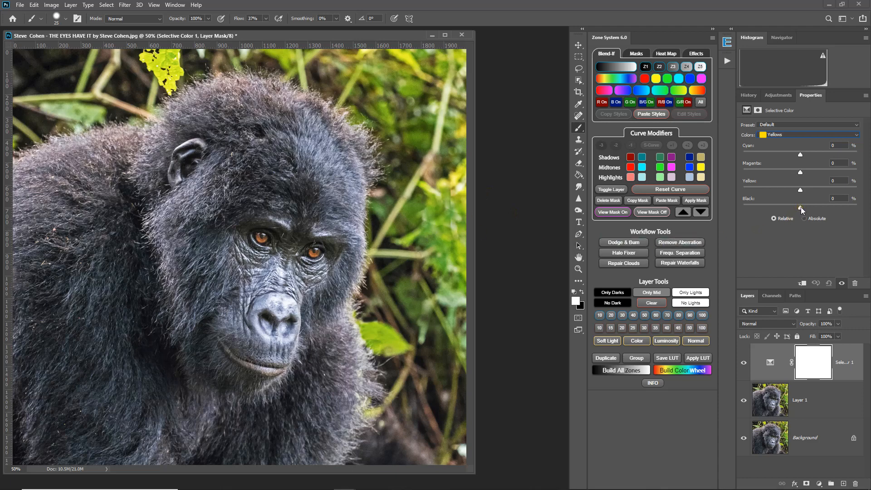
left_click_drag(802, 207, 742, 208)
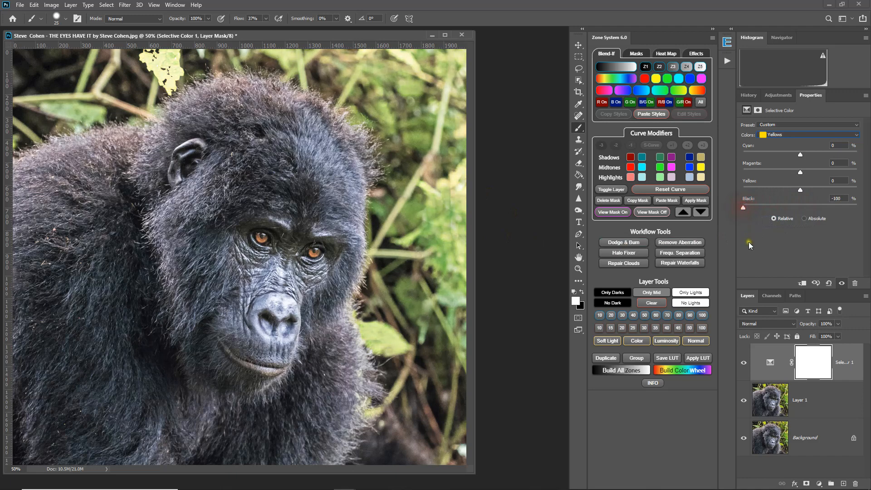
left_click(779, 135)
left_click(776, 144)
left_click_drag(801, 207, 742, 208)
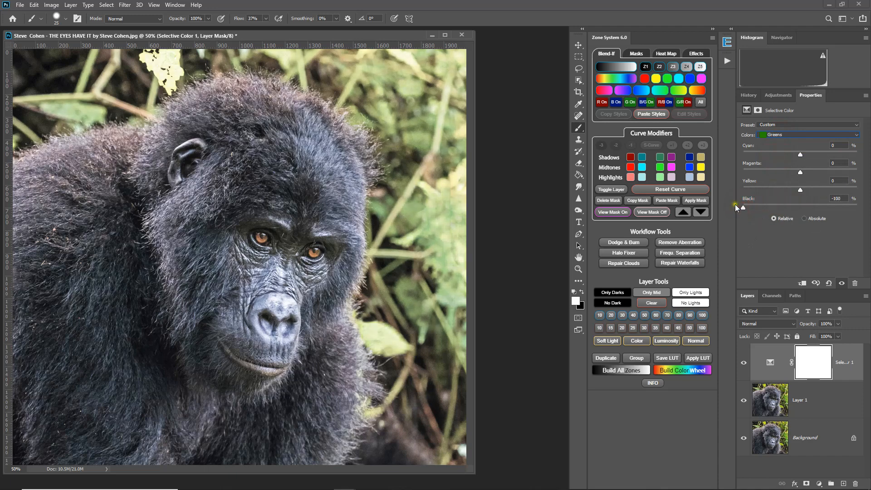
Step: Set Black to +100% for both the Cyans and the Blues in the Selective Color adjustment
left_click(773, 135)
left_click(776, 164)
left_click_drag(800, 208, 864, 210)
left_click(783, 135)
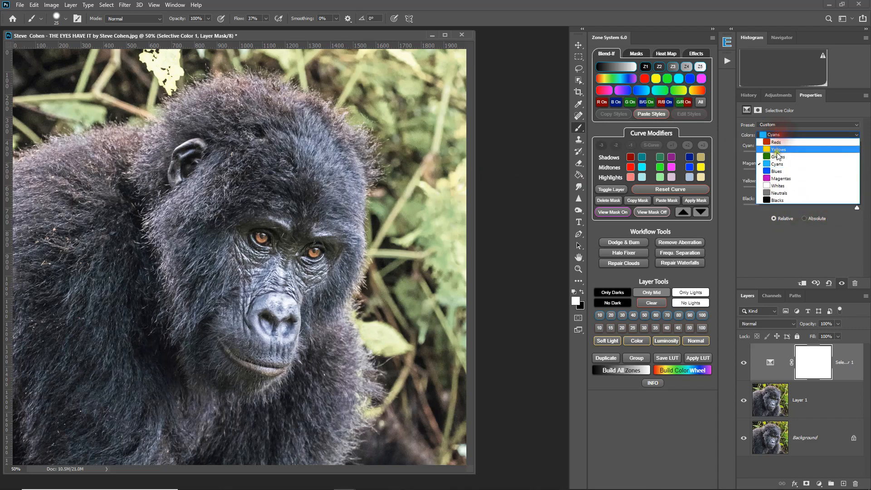
left_click(777, 172)
left_click_drag(801, 208, 859, 208)
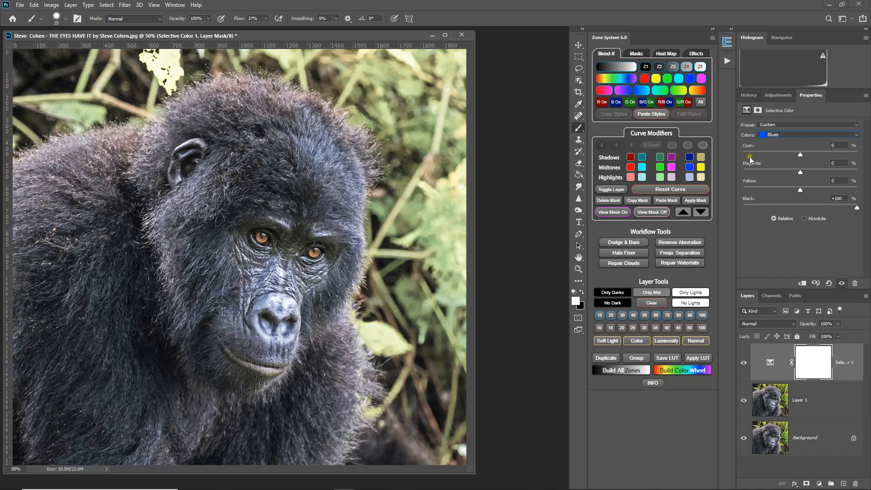
Step: Add a Gradient Map adjustment layer on top and apply the first gradient of the Basics presets
left_click(778, 96)
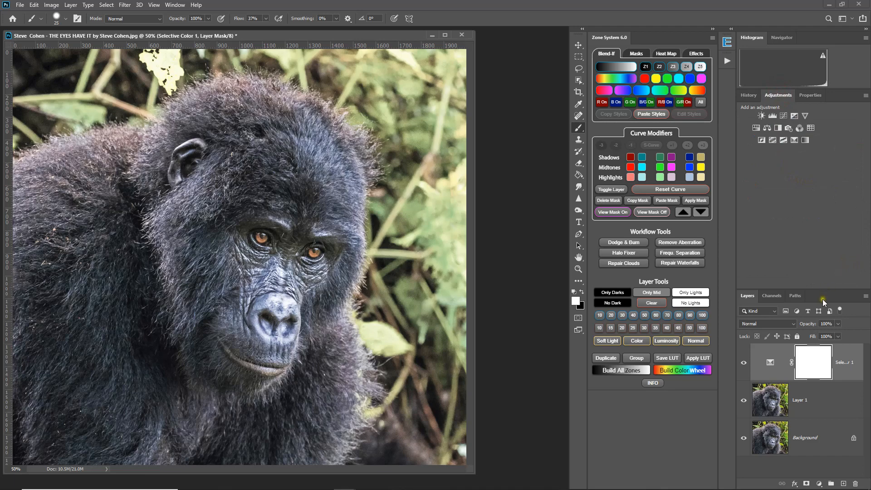
left_click(806, 140)
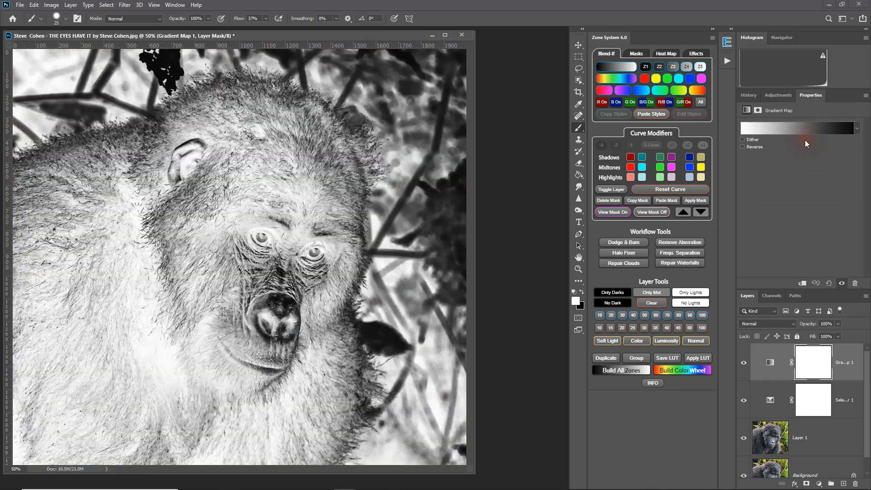
left_click(856, 128)
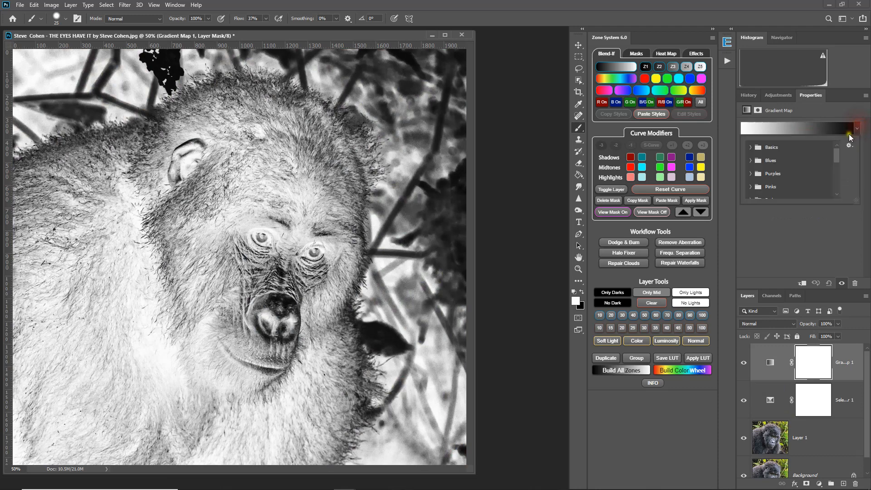
left_click(751, 147)
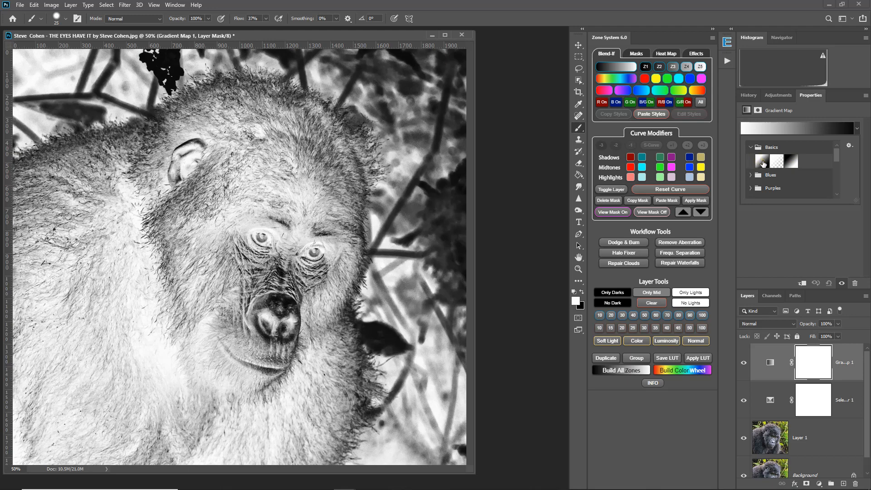
left_click(763, 163)
left_click(751, 148)
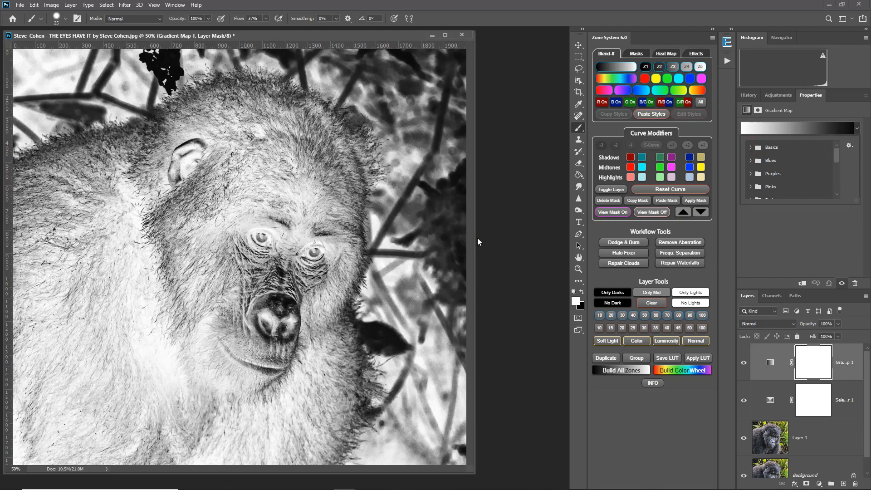
Step: Merge the Gradient Map, the Selective Color layer and Layer 1 into a single layer
left_click(820, 436)
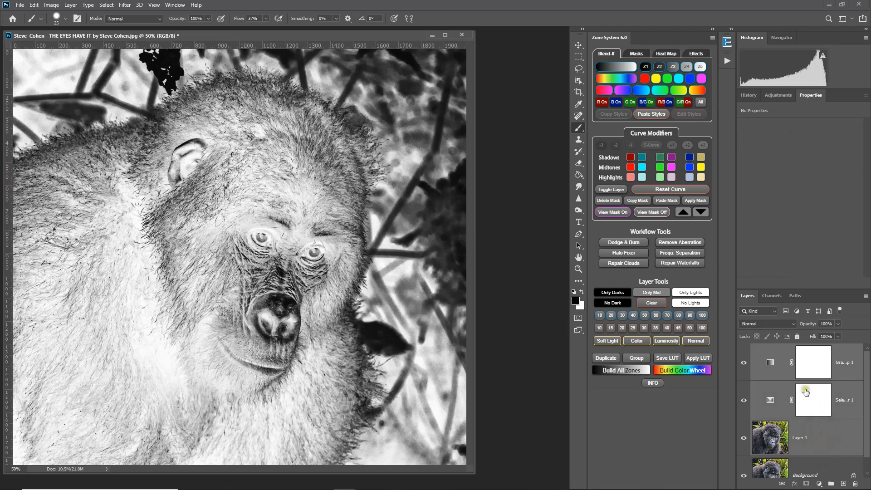
left_click(71, 5)
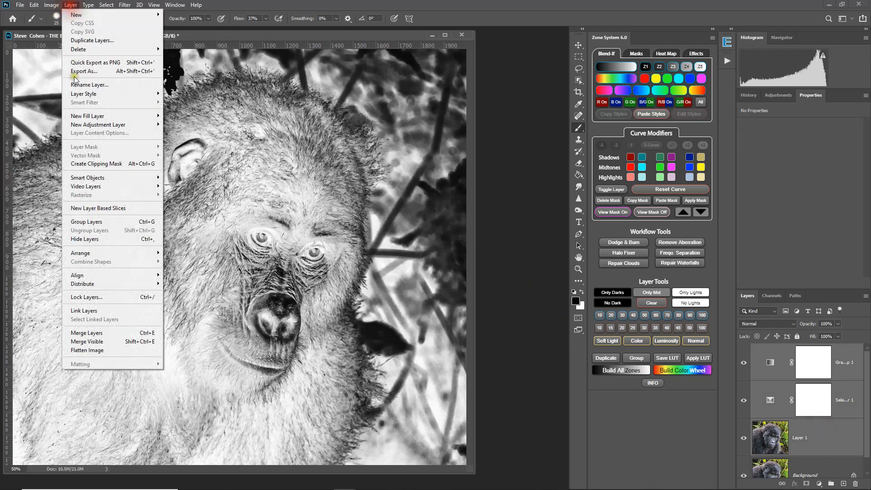
left_click(101, 334)
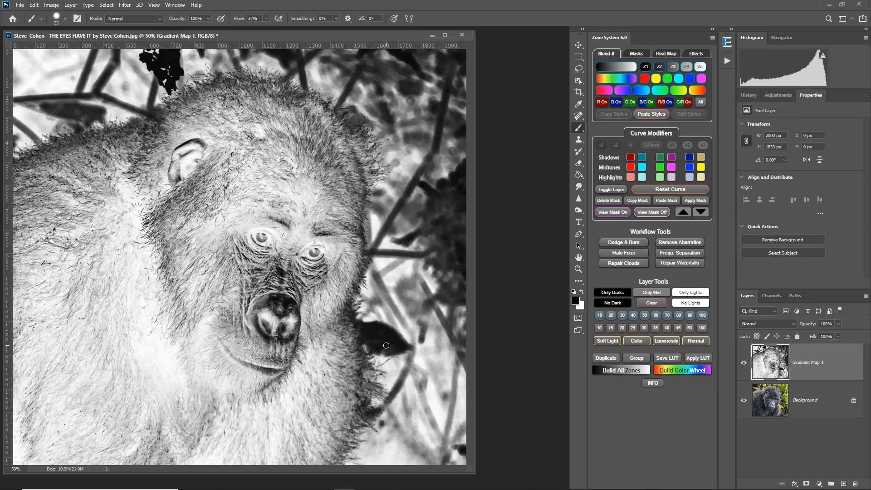
Step: Apply Levels to the merged layer with input black 85 and input white 146, and invert the layer's tones
key("ctrl+l")
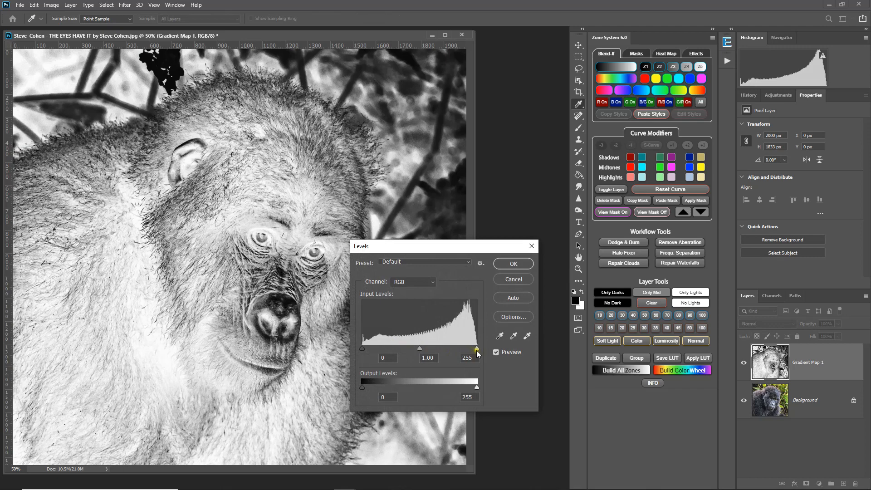
left_click_drag(477, 349, 428, 349)
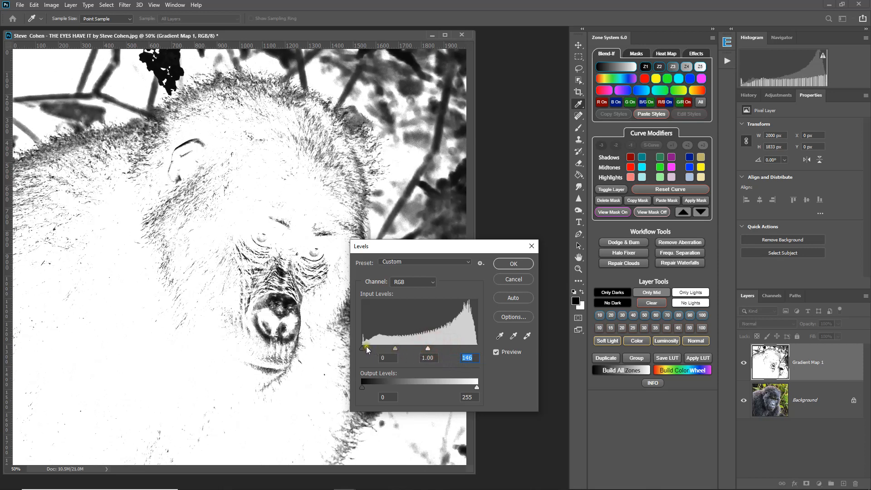
left_click_drag(367, 348, 389, 351)
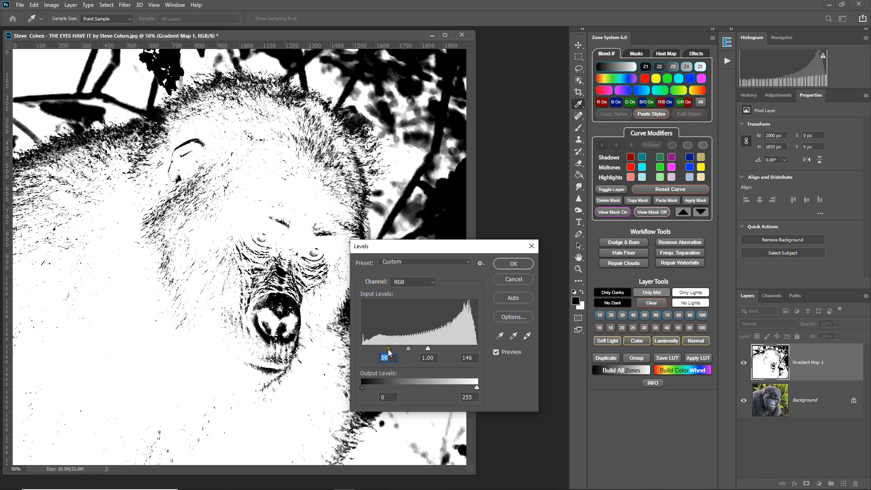
left_click_drag(389, 351, 401, 352)
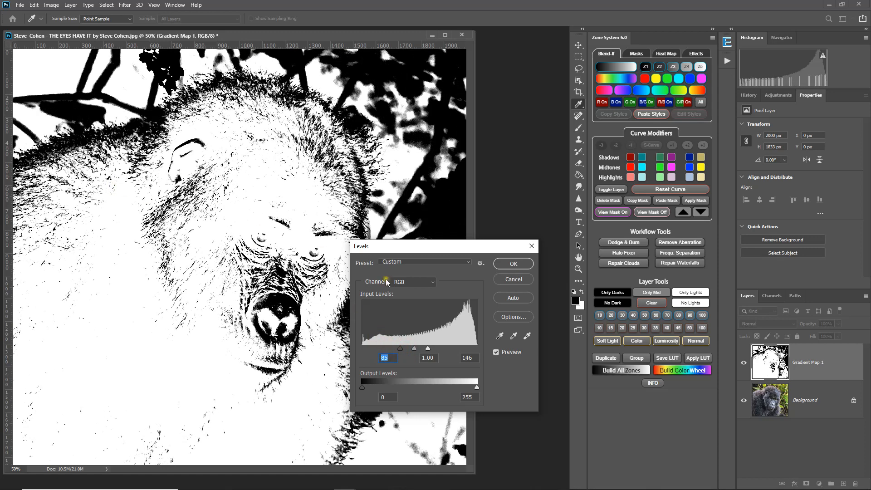
left_click(511, 265)
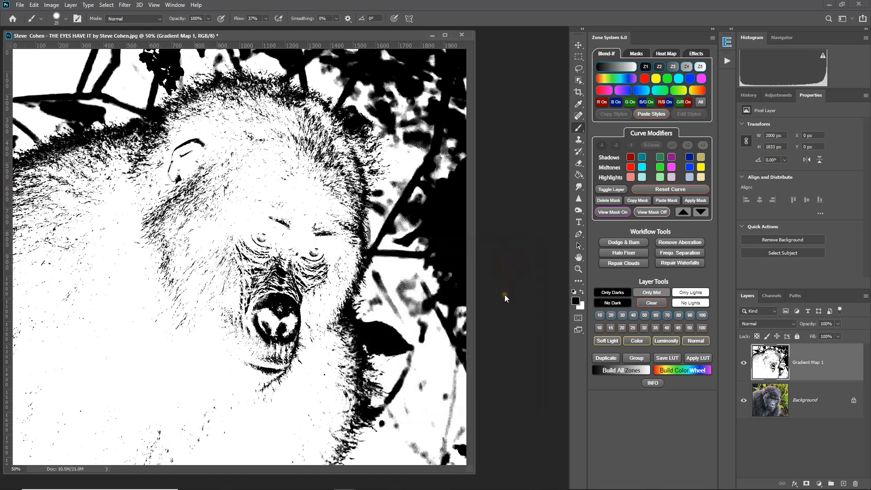
key("ctrl+i")
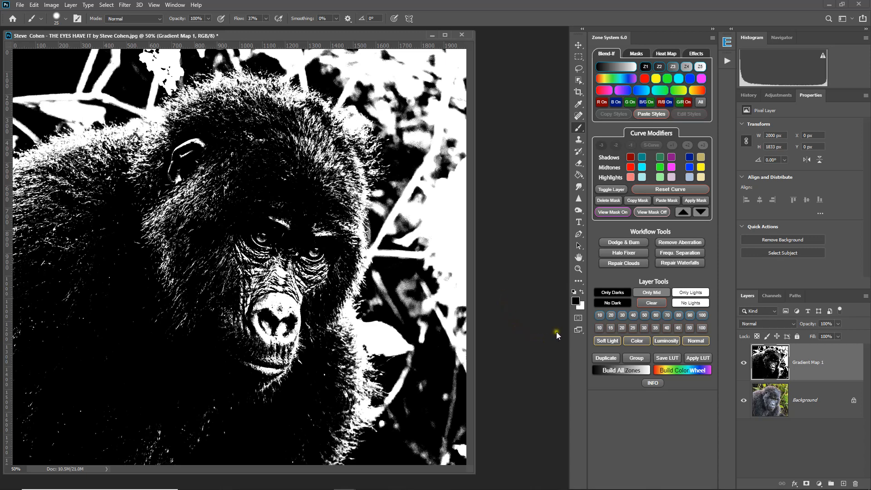
Step: Enlarge the brush to 500 px and paint a white diagonal stroke from the gorilla's ear down across its body
key("x")
key("bracketright")
key("bracketright")
key("bracketright")
key("bracketright")
key("bracketright")
key("bracketright")
key("bracketright")
key("bracketright")
key("bracketright")
key("bracketright")
key("bracketright")
key("bracketright")
key("bracketright")
mouse_move(222, 169)
left_mouse_down()
mouse_move(141, 269)
mouse_move(60, 397)
left_mouse_up()
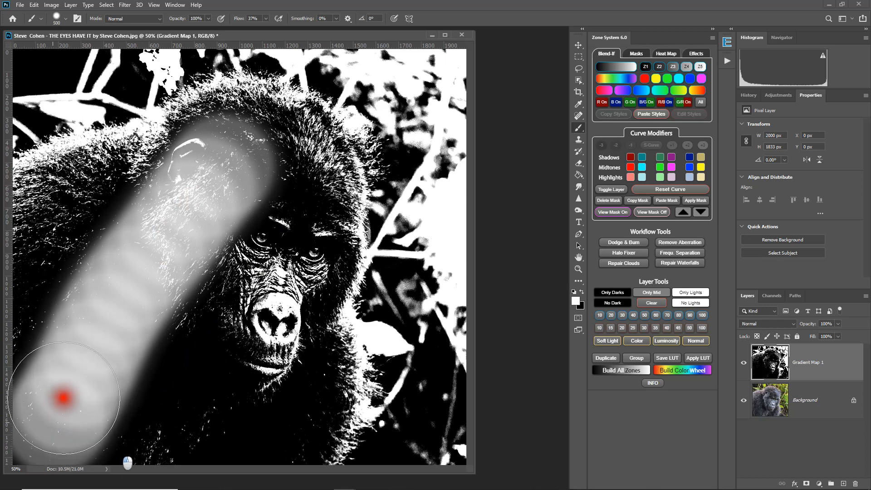
Step: Raise the brush flow to 100% and paint the inside of the gorilla's head and body solid white
left_click(266, 19)
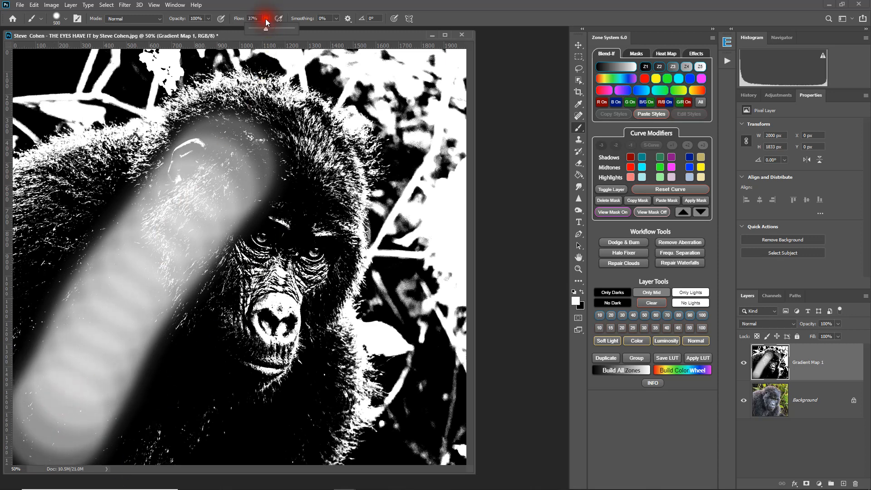
left_click_drag(265, 28, 313, 29)
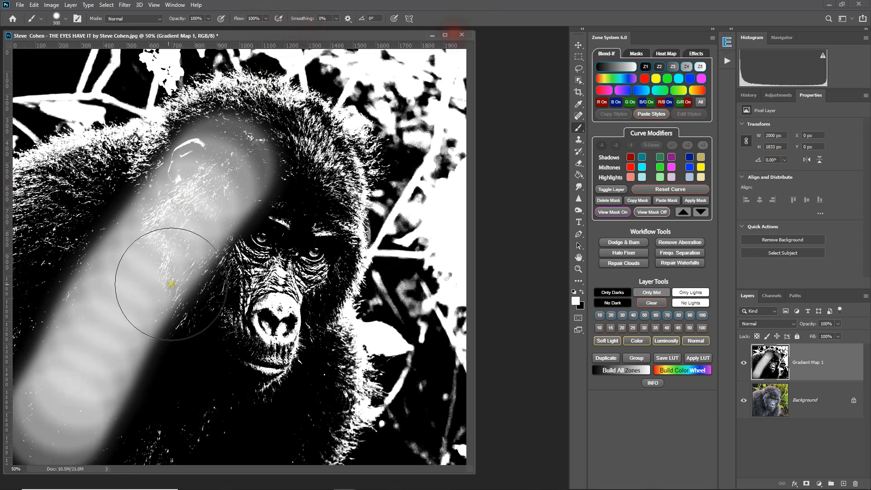
mouse_move(165, 288)
left_mouse_down()
mouse_move(39, 405)
mouse_move(101, 229)
mouse_move(53, 288)
mouse_move(146, 401)
mouse_move(212, 407)
mouse_move(239, 426)
mouse_move(200, 440)
left_mouse_up()
mouse_move(40, 446)
left_mouse_down()
mouse_move(55, 326)
mouse_move(51, 228)
mouse_move(190, 182)
mouse_move(233, 148)
mouse_move(285, 169)
mouse_move(299, 190)
mouse_move(294, 249)
mouse_move(203, 413)
mouse_move(238, 219)
mouse_move(253, 295)
mouse_move(282, 371)
mouse_move(283, 407)
mouse_move(260, 452)
left_mouse_up()
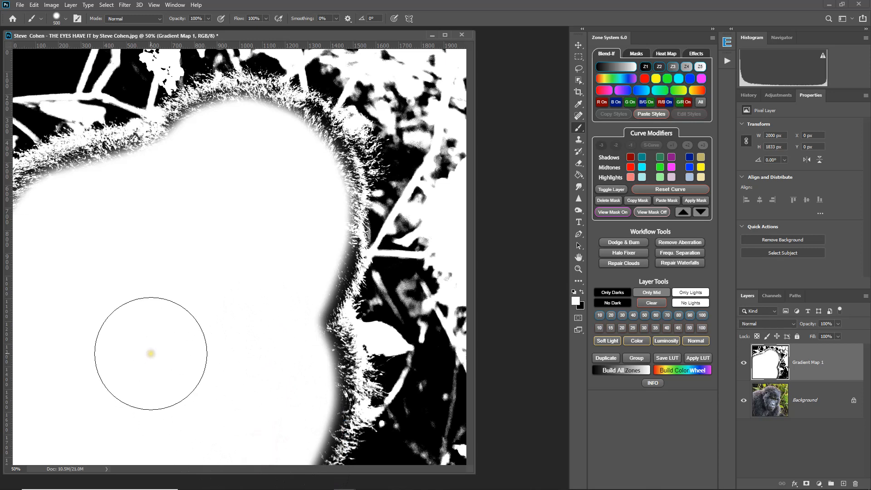
Step: Reduce the brush to 150 px and extend the white fill closer to the fur along the gorilla's outline
key("bracketleft")
key("bracketleft")
key("bracketleft")
key("bracketleft")
key("bracketleft")
key("bracketleft")
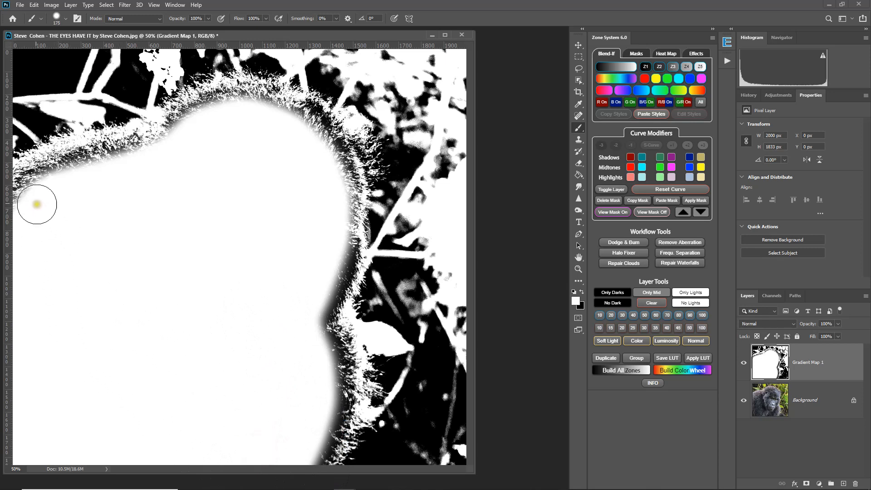
mouse_move(25, 192)
left_mouse_down()
mouse_move(118, 162)
mouse_move(22, 194)
left_mouse_up()
mouse_move(131, 156)
left_mouse_down()
mouse_move(222, 110)
mouse_move(263, 115)
mouse_move(313, 137)
mouse_move(306, 121)
mouse_move(327, 166)
mouse_move(318, 256)
mouse_move(335, 253)
mouse_move(313, 323)
mouse_move(331, 395)
mouse_move(306, 457)
left_mouse_up()
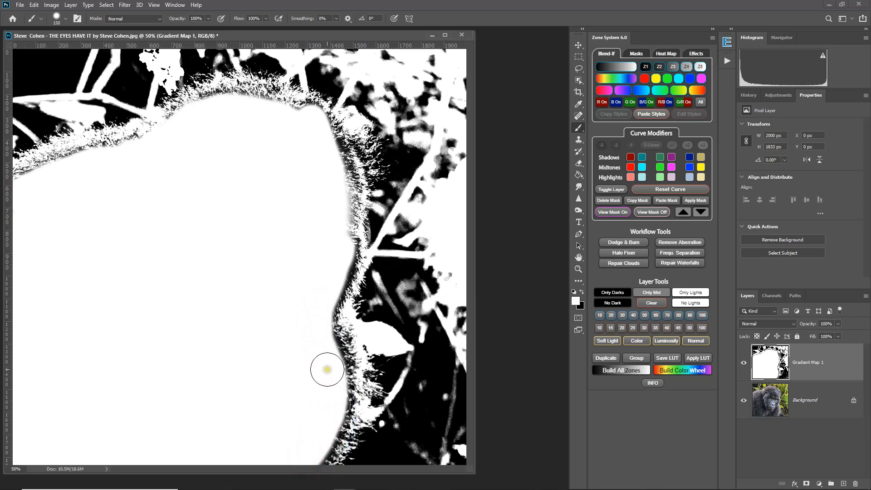
mouse_move(327, 370)
left_mouse_down()
mouse_move(322, 301)
mouse_move(338, 255)
mouse_move(295, 253)
left_mouse_up()
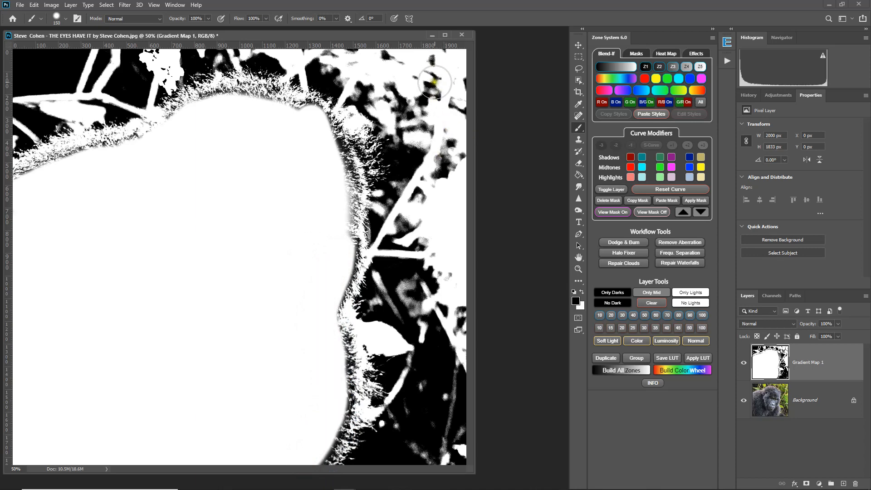
Step: Paint the background around the gorilla's fur edge black with the 150 px brush
mouse_move(446, 65)
left_mouse_down()
mouse_move(443, 467)
mouse_move(461, 300)
mouse_move(450, 118)
mouse_move(469, 66)
mouse_move(431, 70)
mouse_move(424, 393)
mouse_move(403, 446)
mouse_move(393, 421)
mouse_move(412, 50)
left_mouse_up()
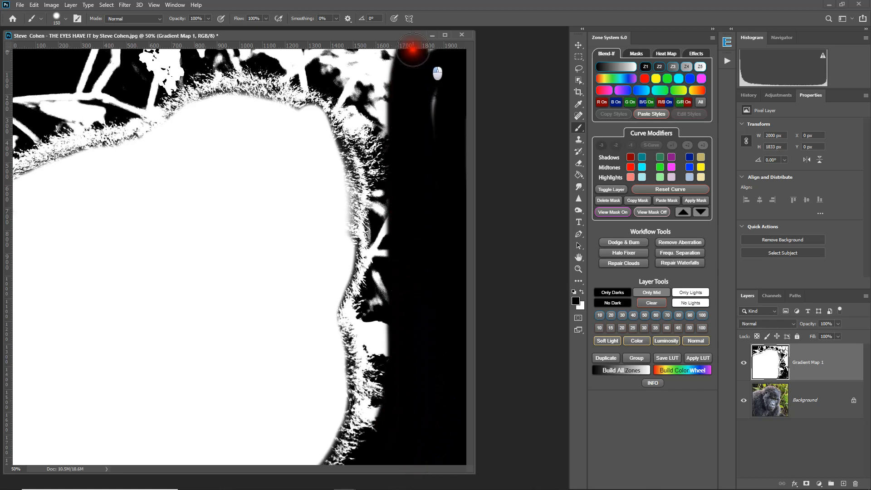
mouse_move(20, 69)
left_mouse_down()
mouse_move(23, 94)
mouse_move(60, 93)
mouse_move(9, 121)
mouse_move(108, 73)
mouse_move(92, 62)
mouse_move(263, 50)
mouse_move(395, 54)
mouse_move(387, 64)
mouse_move(353, 60)
mouse_move(403, 108)
mouse_move(358, 91)
mouse_move(372, 108)
mouse_move(377, 94)
mouse_move(348, 70)
mouse_move(241, 63)
mouse_move(162, 69)
mouse_move(7, 134)
left_mouse_up()
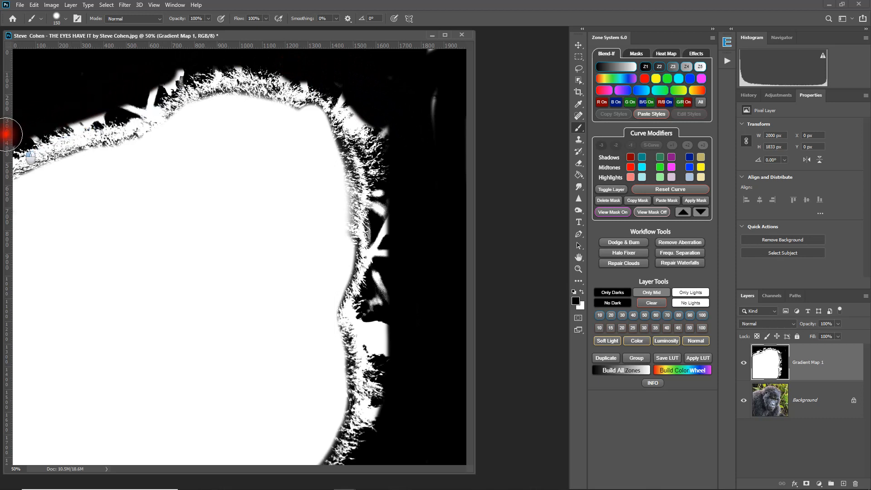
mouse_move(75, 108)
left_mouse_down()
mouse_move(139, 94)
mouse_move(156, 76)
mouse_move(130, 94)
left_mouse_up()
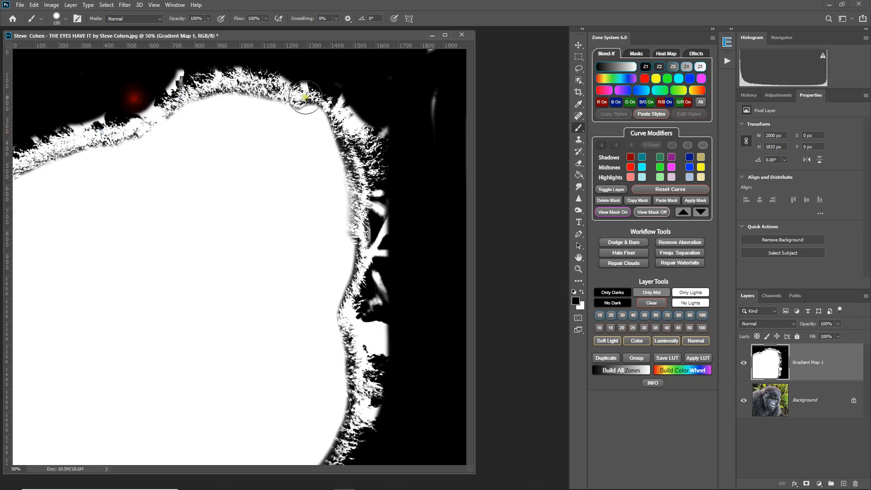
mouse_move(354, 91)
left_mouse_down()
mouse_move(395, 120)
mouse_move(436, 97)
left_mouse_up()
mouse_move(392, 202)
left_mouse_down()
mouse_move(385, 342)
mouse_move(402, 377)
left_mouse_up()
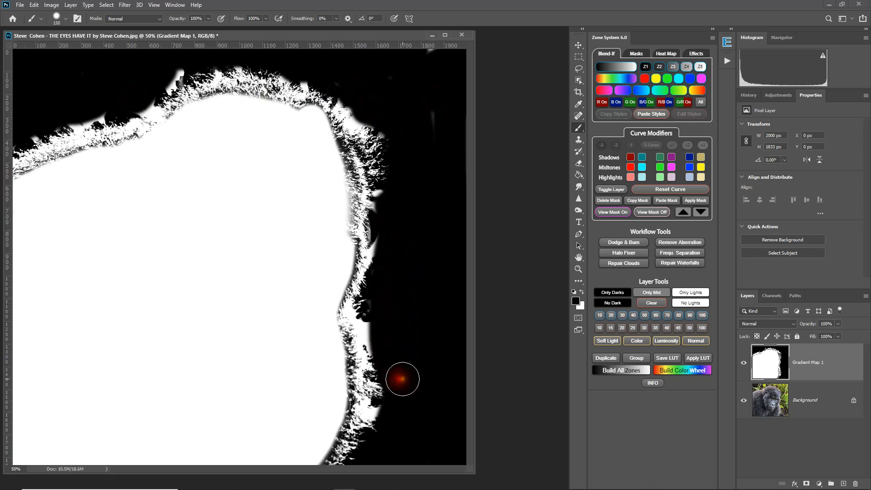
left_click_drag(380, 331, 390, 413)
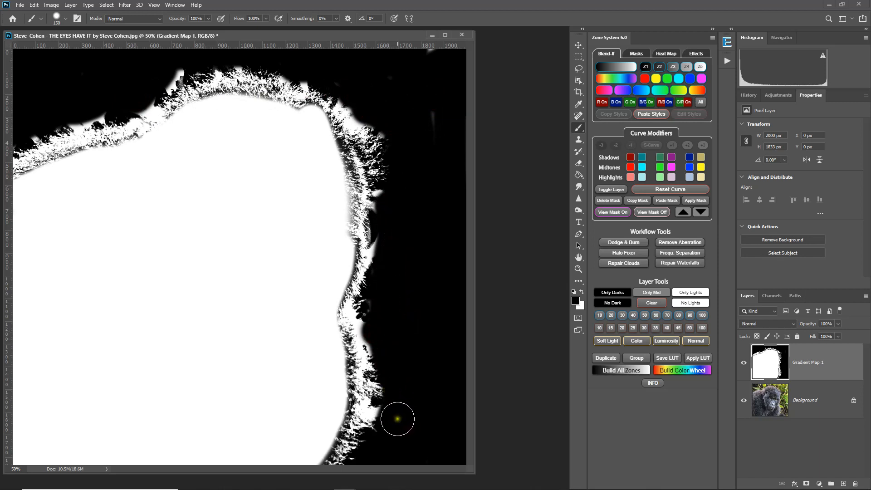
Step: Reduce the brush to 50 px and paint black over the stray white patches along the gorilla's outer fur edge
mouse_move(373, 413)
left_mouse_down()
mouse_move(372, 403)
mouse_move(365, 408)
mouse_move(374, 408)
left_mouse_up()
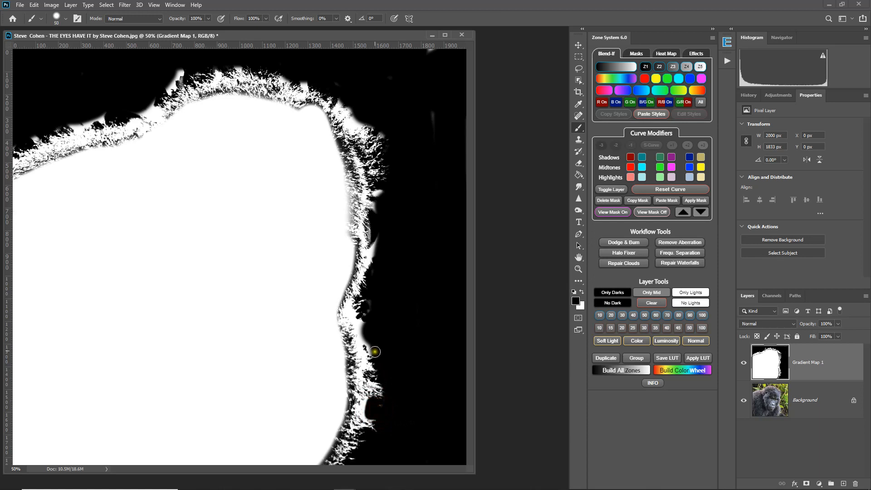
mouse_move(375, 352)
left_mouse_down()
mouse_move(363, 346)
mouse_move(362, 318)
left_mouse_up()
left_click_drag(377, 257, 376, 235)
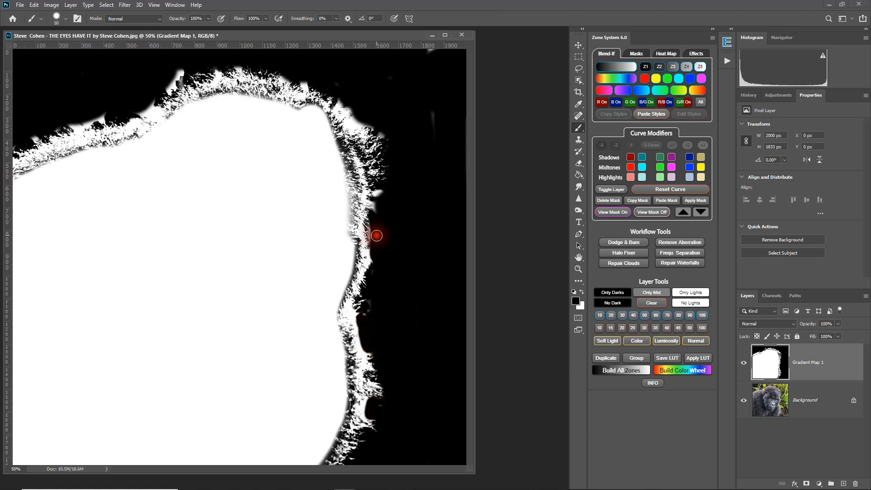
left_click_drag(379, 196, 383, 194)
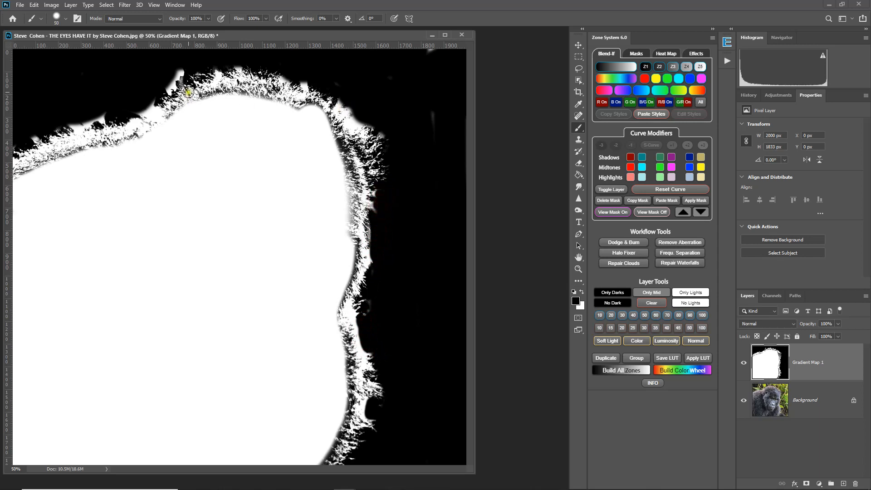
mouse_move(179, 73)
left_mouse_down()
mouse_move(139, 113)
mouse_move(74, 122)
mouse_move(86, 116)
mouse_move(36, 136)
left_mouse_up()
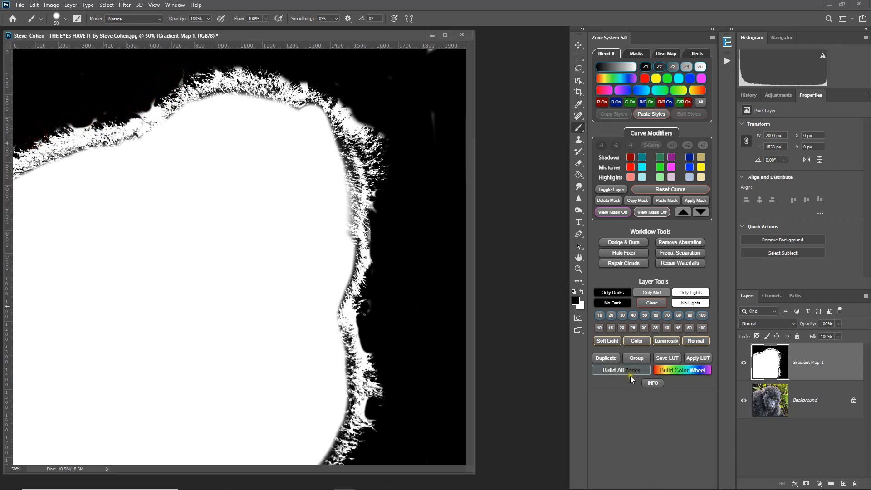
Step: Set the Gradient Map 1 layer to Screen and dab black with a smaller brush over leftover spots outside the fur on the gorilla's face and back
left_click(796, 324)
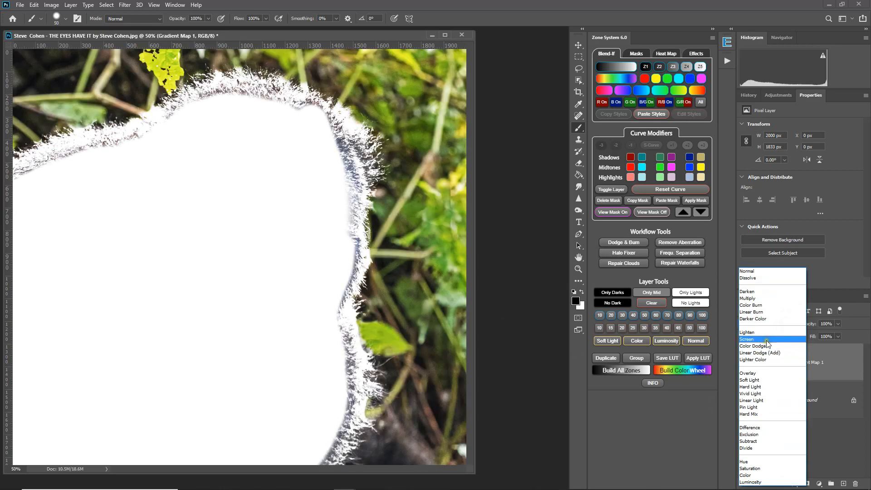
left_click(768, 344)
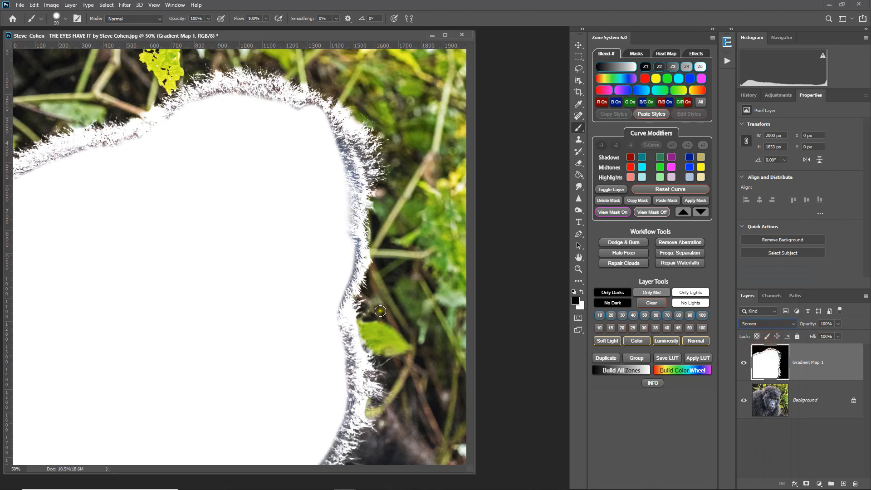
left_click(371, 253)
left_click(369, 254)
left_click(368, 254)
left_click(367, 253)
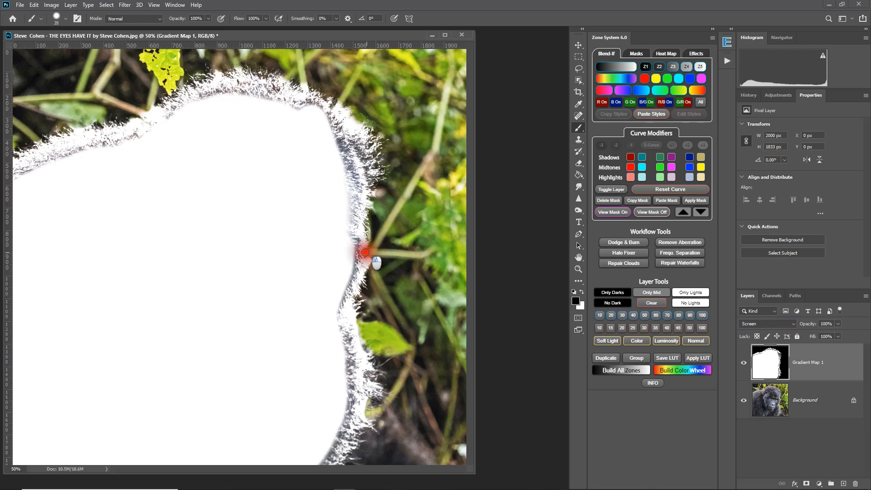
left_click(368, 252)
left_click(357, 324)
left_click(357, 328)
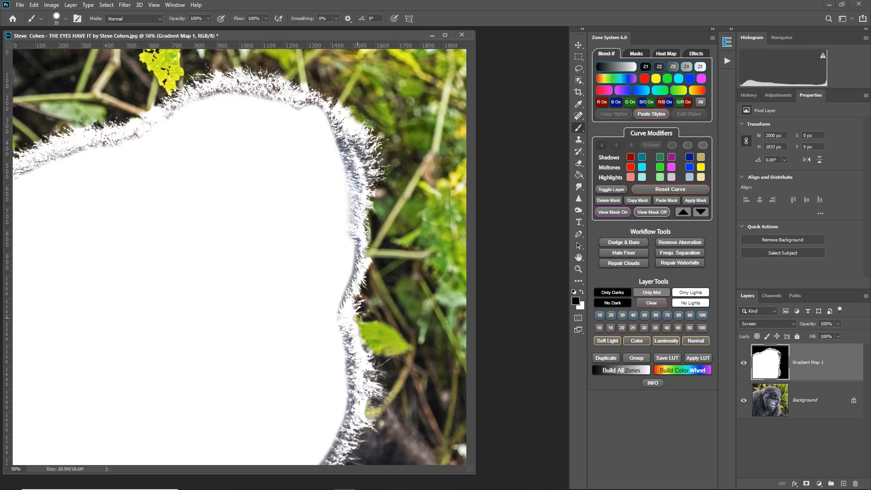
left_click(351, 305)
left_click(151, 111)
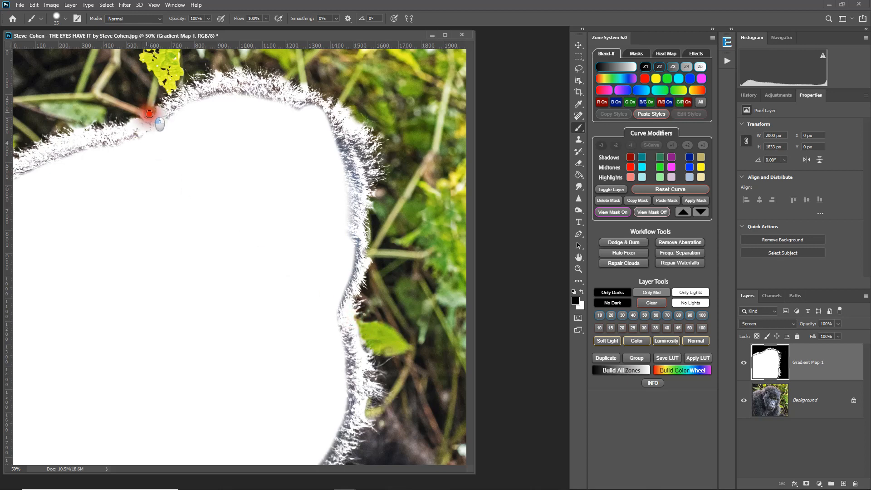
Step: Dab black over leftover spots above the gorilla's back, checking the fur edge against the photo by toggling Gradient Map 1's visibility
left_click(744, 365)
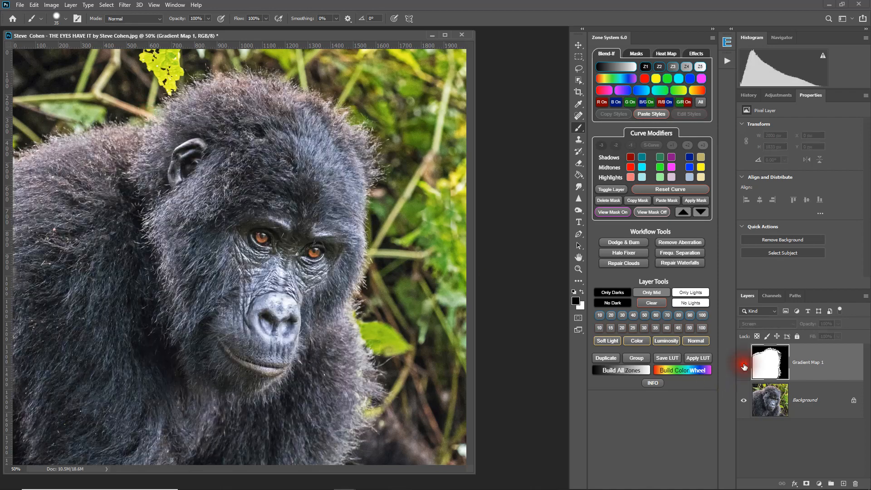
left_click(744, 365)
left_click(744, 365)
left_click(745, 366)
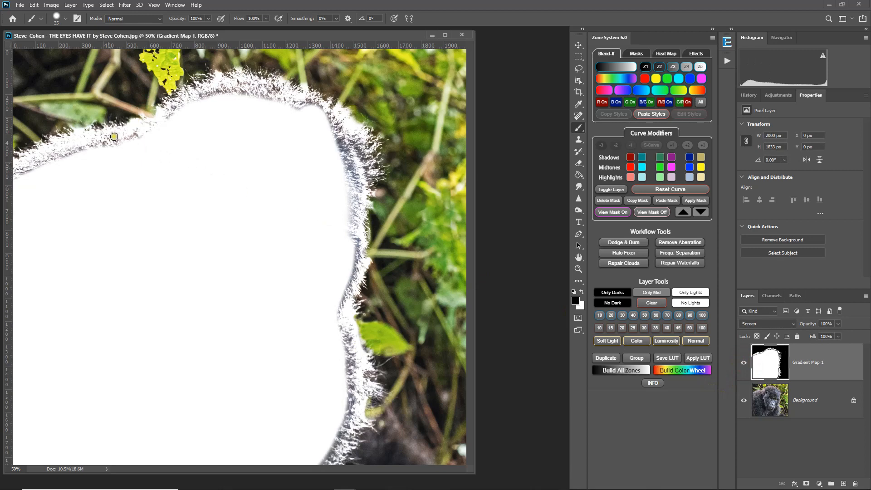
left_click(65, 126)
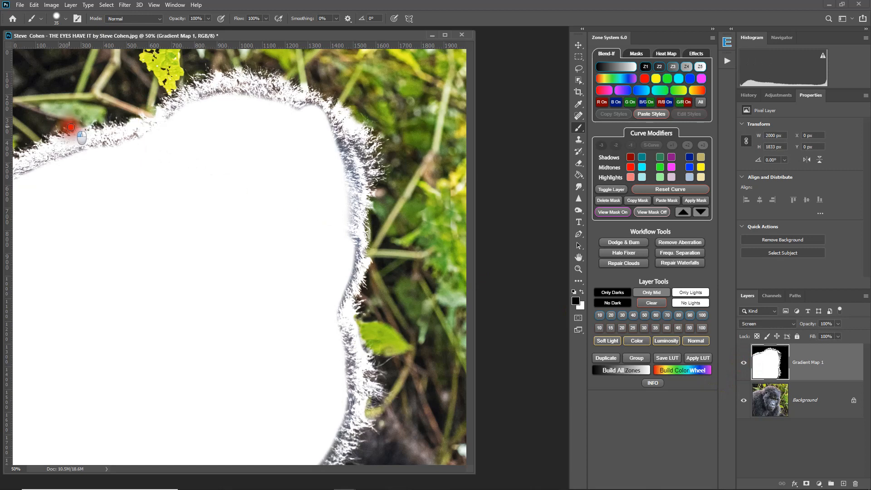
left_click(93, 119)
left_click(91, 123)
left_click(80, 127)
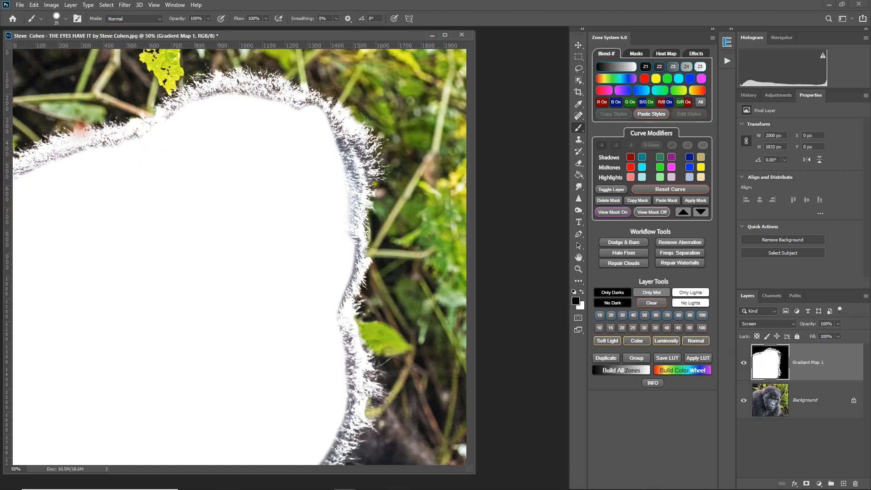
left_click(745, 365)
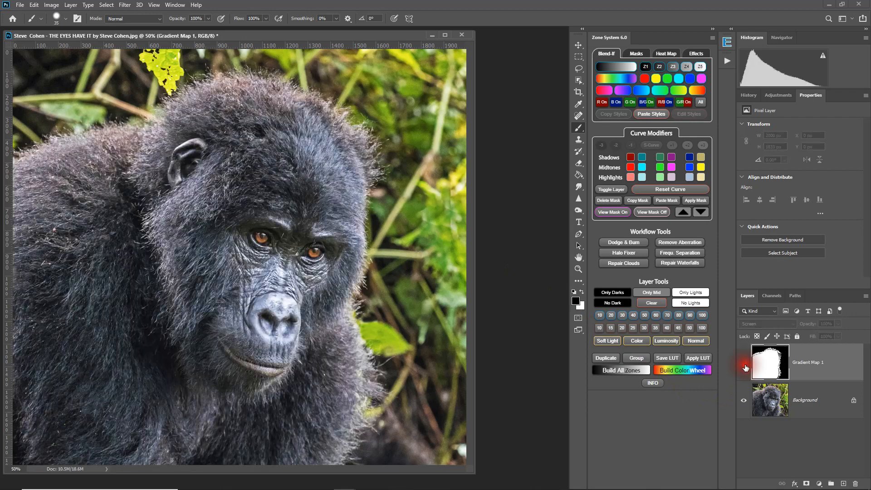
left_click(744, 364)
left_click(745, 364)
left_click(745, 364)
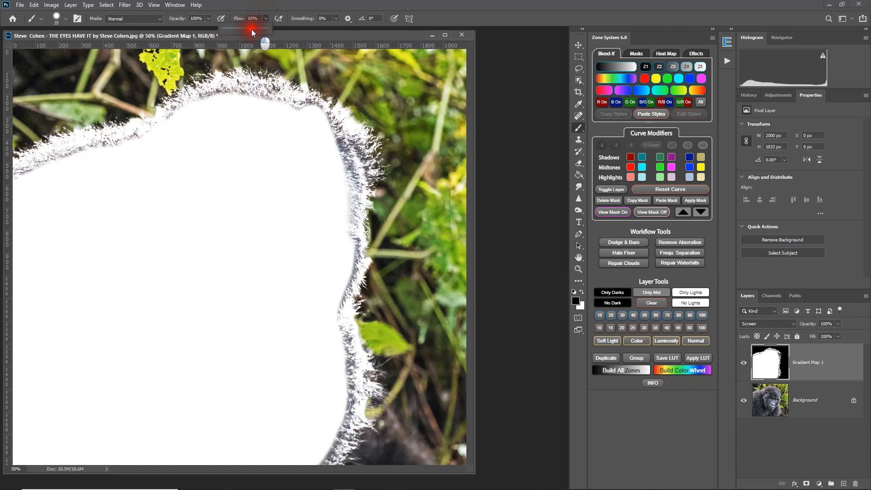
Step: Lower the brush flow and opacity to 52% and paint black over the fur edge at the upper right of the head
left_click(210, 18)
left_click(207, 30)
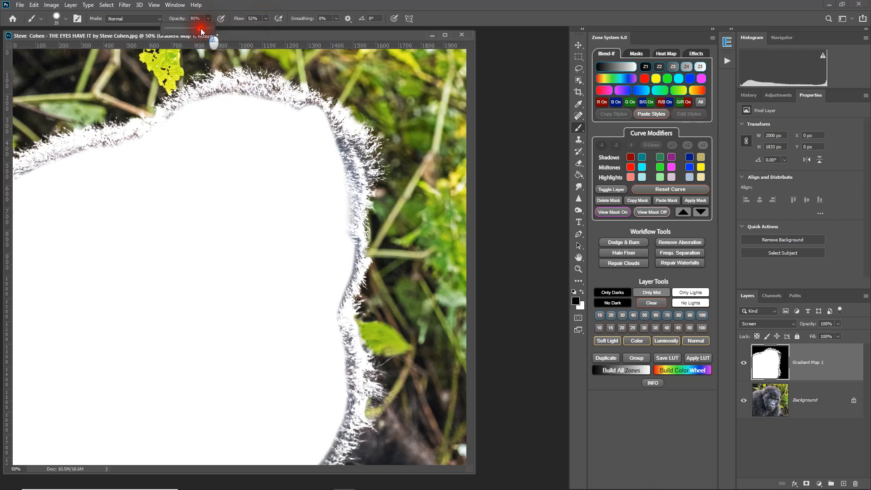
left_click(323, 4)
mouse_move(354, 120)
left_mouse_down()
mouse_move(298, 88)
mouse_move(305, 84)
left_mouse_up()
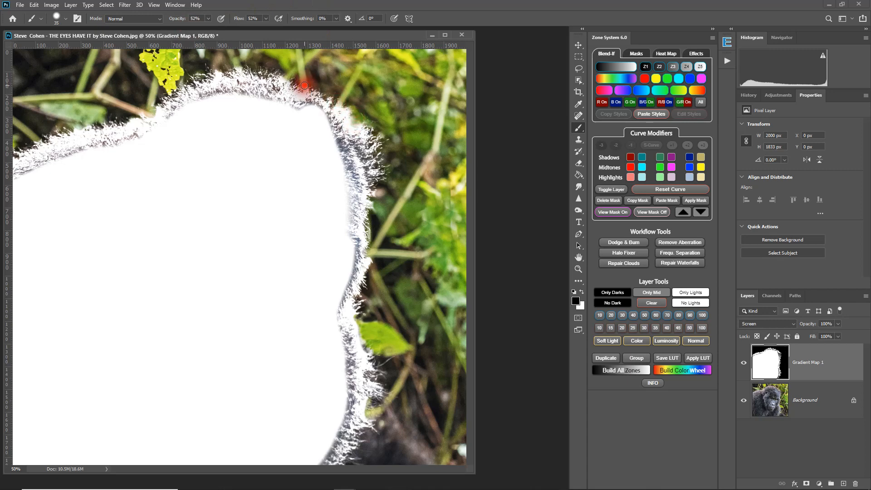
left_click(304, 87)
left_click(305, 89)
Step: Toggle the Gradient Map 1 layer's visibility repeatedly to compare the mask's fur edge with the underlying photo
left_click(744, 363)
left_click(744, 363)
left_click(745, 363)
left_click(745, 363)
left_click(745, 363)
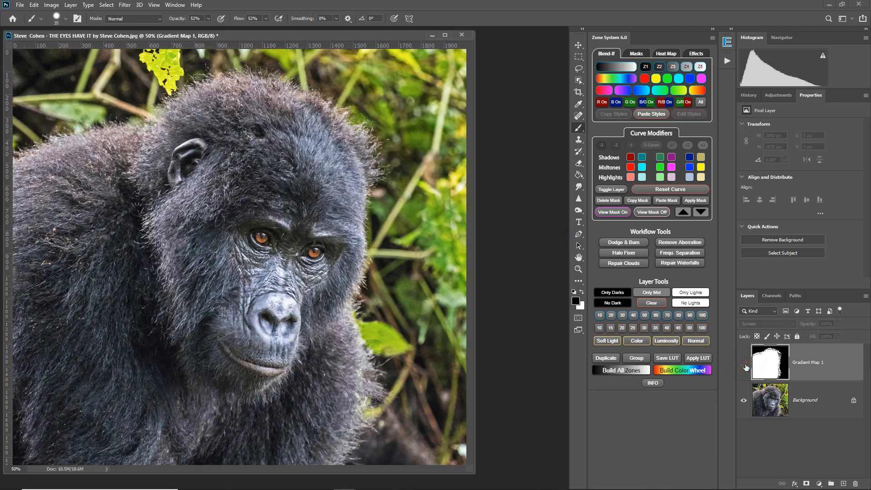
left_click(746, 366)
left_click(745, 365)
left_click(745, 365)
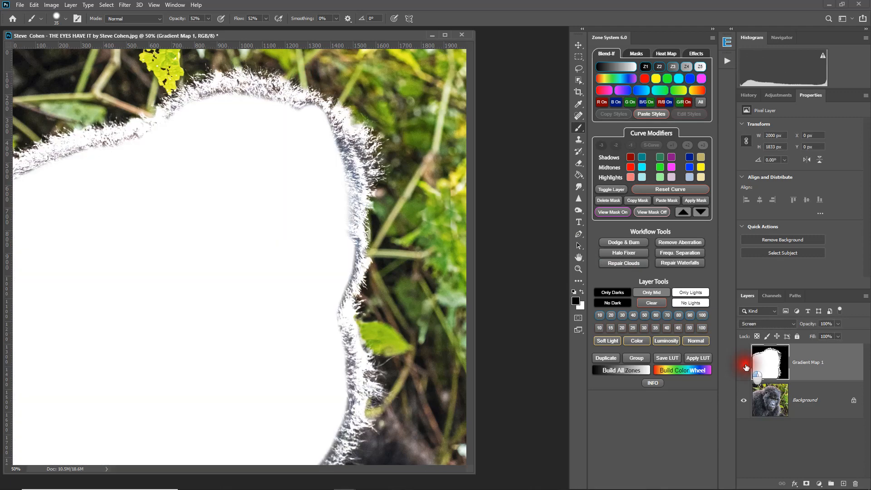
left_click(746, 365)
left_click(746, 365)
Step: Paint white at 100% opacity along the inner fur edge of the gorilla's back and around its head
mouse_move(21, 178)
left_mouse_down()
mouse_move(29, 171)
mouse_move(11, 175)
left_mouse_up()
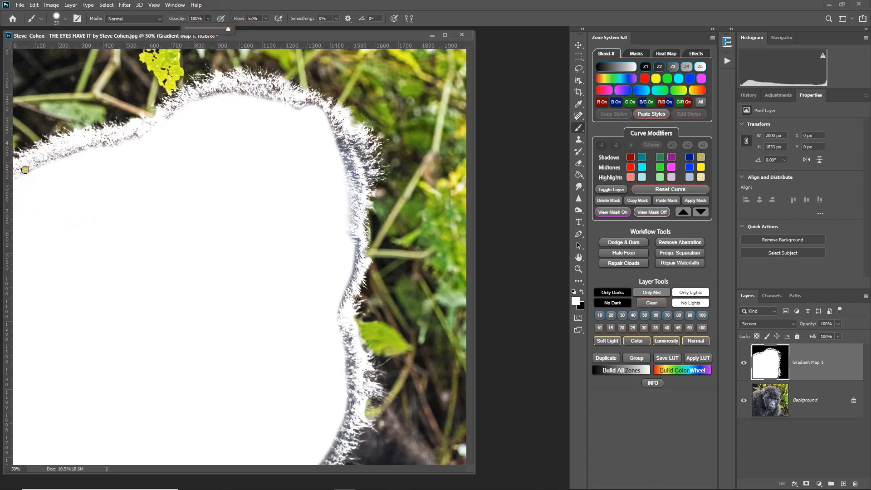
mouse_move(25, 169)
left_mouse_down()
mouse_move(132, 145)
mouse_move(86, 148)
mouse_move(145, 133)
left_mouse_up()
mouse_move(202, 101)
left_mouse_down()
mouse_move(220, 91)
mouse_move(312, 102)
mouse_move(350, 163)
mouse_move(334, 136)
mouse_move(293, 108)
mouse_move(355, 192)
left_mouse_up()
left_click(744, 363)
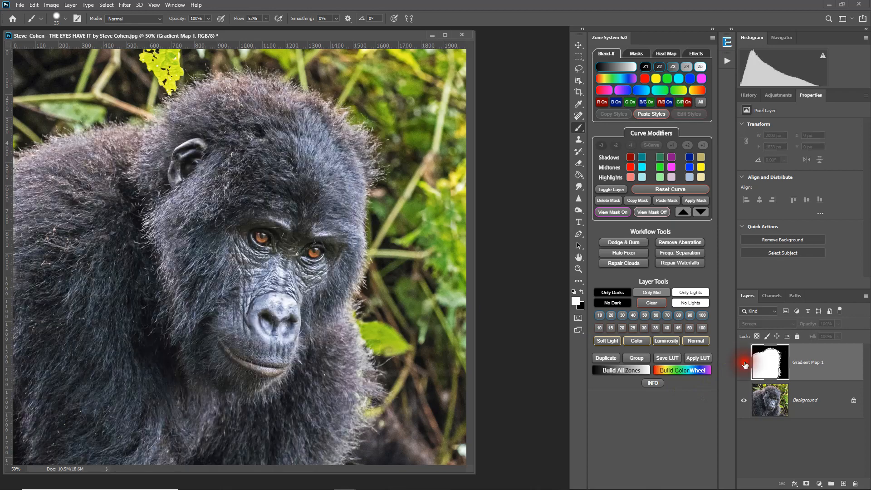
left_click(745, 363)
Step: Extend the white fill along the inner fur edge beside the face and down the chest, comparing it with the underlying photo
mouse_move(351, 195)
left_mouse_down()
mouse_move(350, 225)
mouse_move(346, 177)
mouse_move(356, 190)
mouse_move(352, 257)
mouse_move(355, 246)
mouse_move(338, 311)
mouse_move(357, 261)
left_mouse_up()
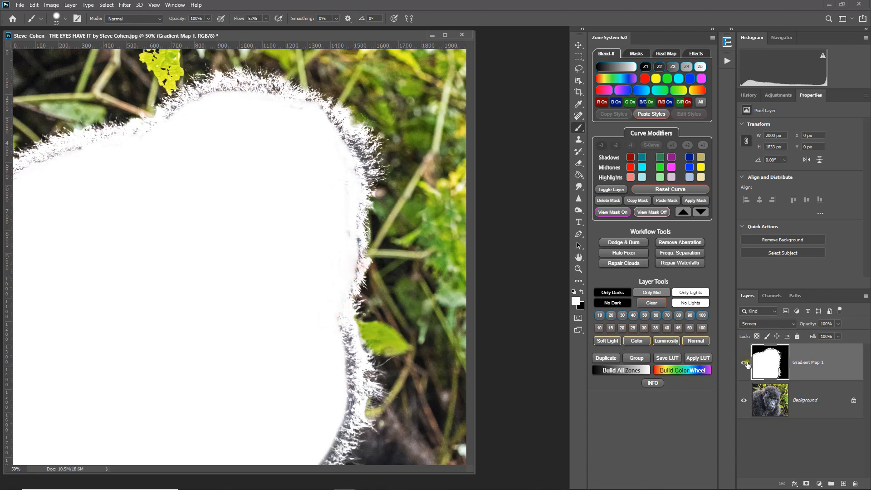
left_click(743, 363)
left_click(741, 364)
mouse_move(334, 339)
left_mouse_down()
mouse_move(338, 331)
mouse_move(346, 389)
mouse_move(328, 458)
left_mouse_up()
mouse_move(338, 438)
left_mouse_down()
mouse_move(352, 399)
mouse_move(338, 318)
mouse_move(354, 358)
mouse_move(344, 396)
mouse_move(342, 346)
mouse_move(345, 409)
left_mouse_up()
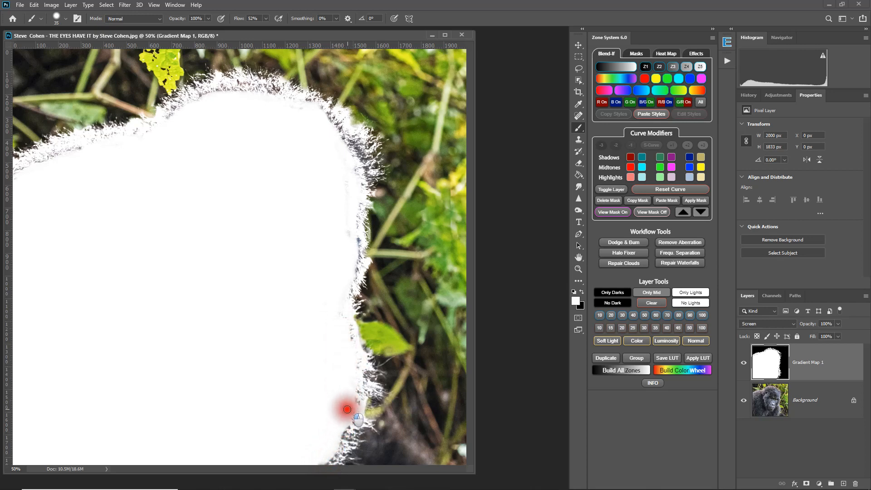
left_click(744, 367)
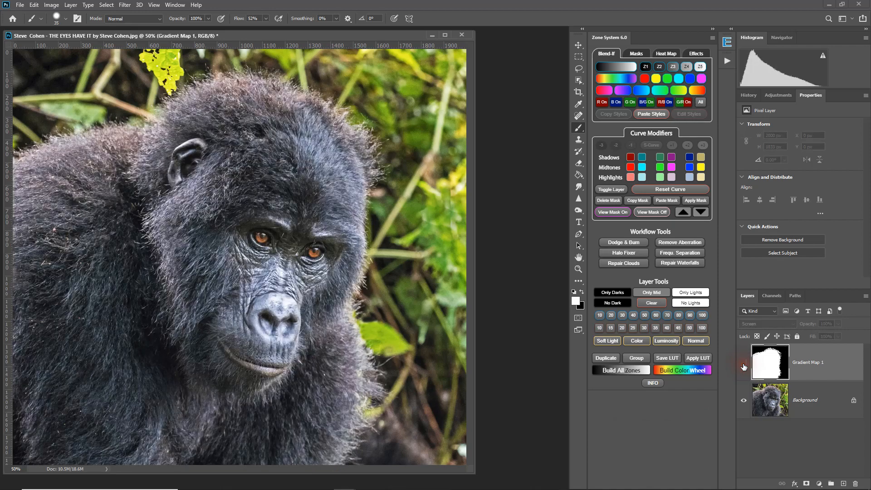
left_click(744, 366)
left_click(745, 367)
left_click(744, 367)
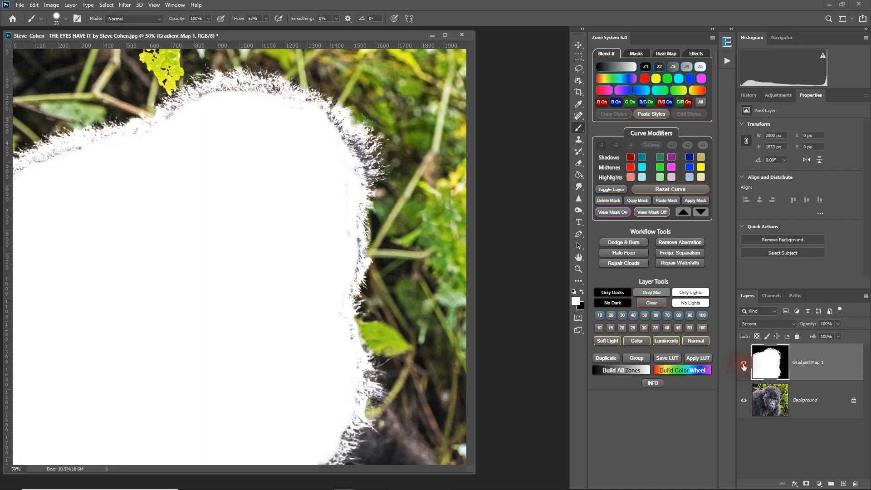
left_click(744, 366)
left_click(745, 367)
Step: Duplicate the Background layer, and select and copy the entire contents of the Gradient Map 1 layer
left_click(768, 401)
key("ctrl+j")
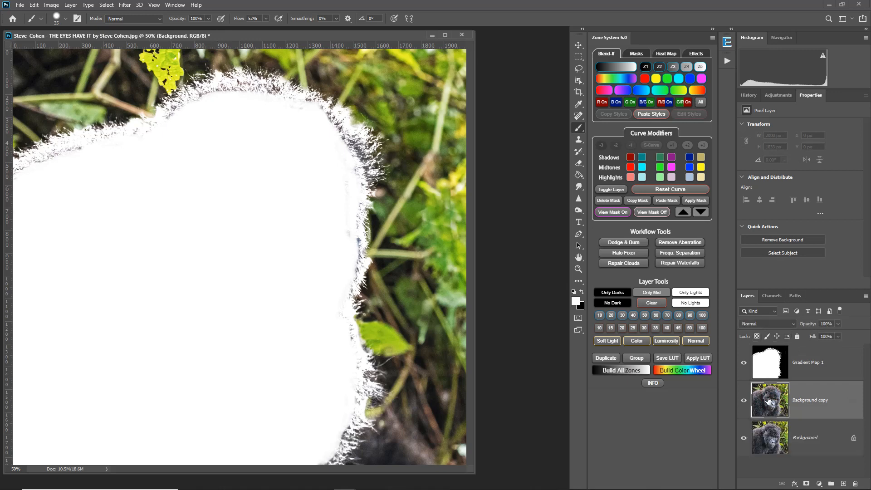
left_click(769, 363)
left_click(770, 363, "ctrl")
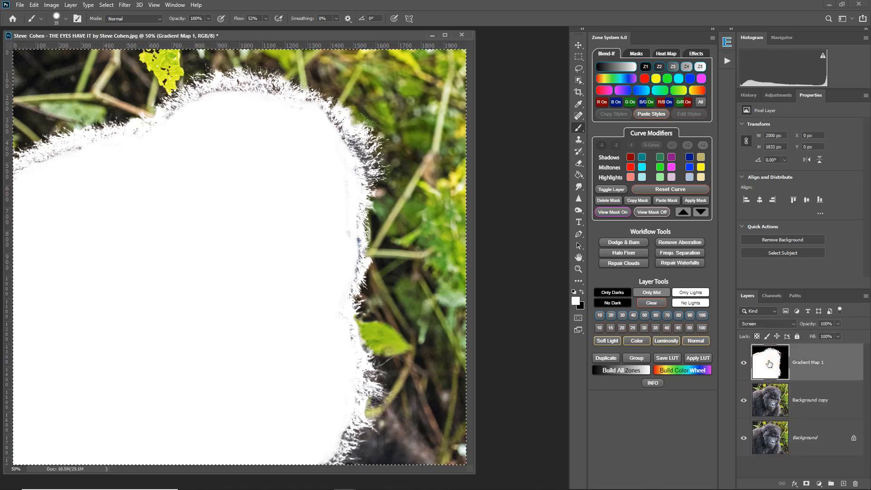
Step: Add a layer mask to the Background copy layer and paste the copied black-and-white image into it
left_click(780, 401)
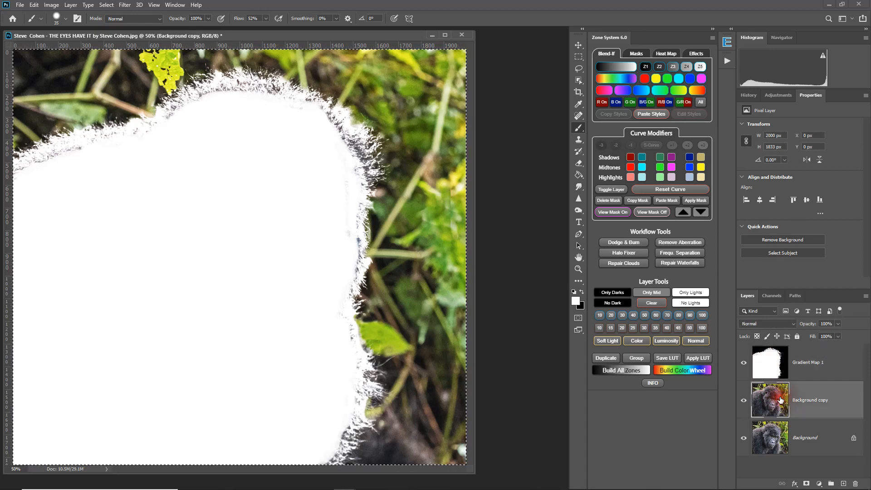
left_click(807, 484)
left_click(807, 409, "alt")
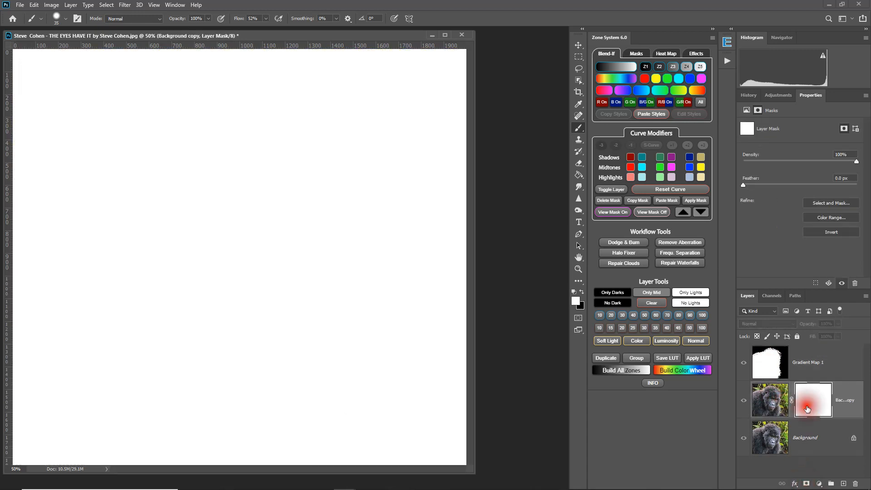
key("ctrl+v")
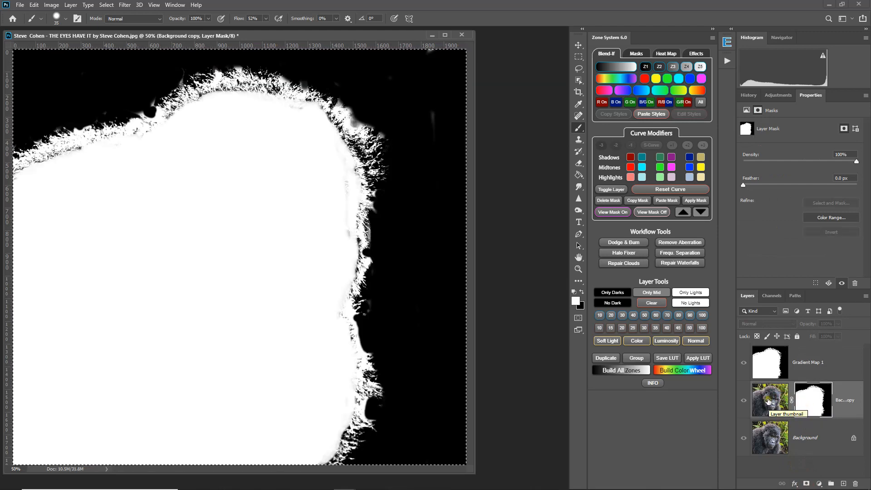
Step: Hide the Gradient Map 1 layer, preview the gorilla cutout without the Background layer, and activate the Background copy's mask
left_click(754, 367)
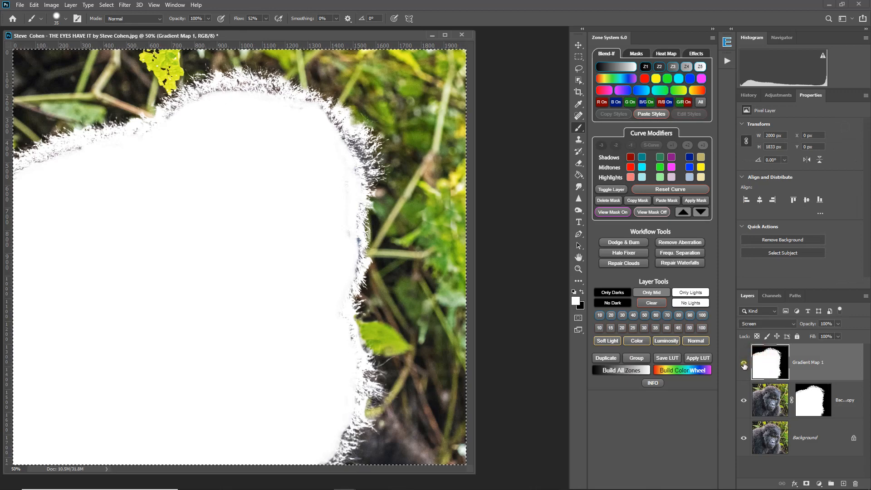
left_click(744, 363)
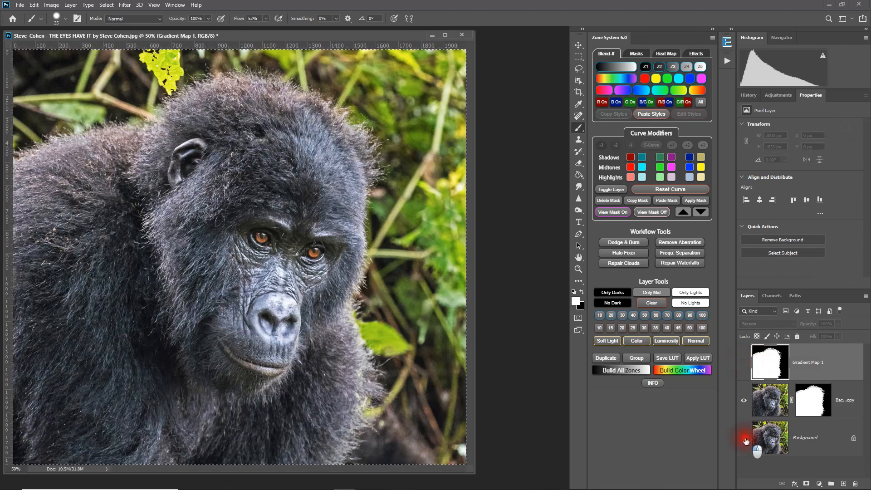
left_click(744, 439)
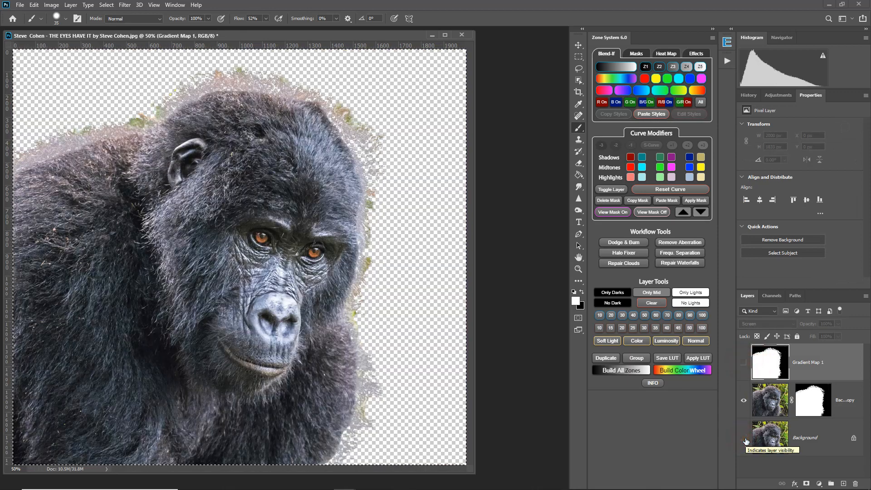
left_click(744, 438)
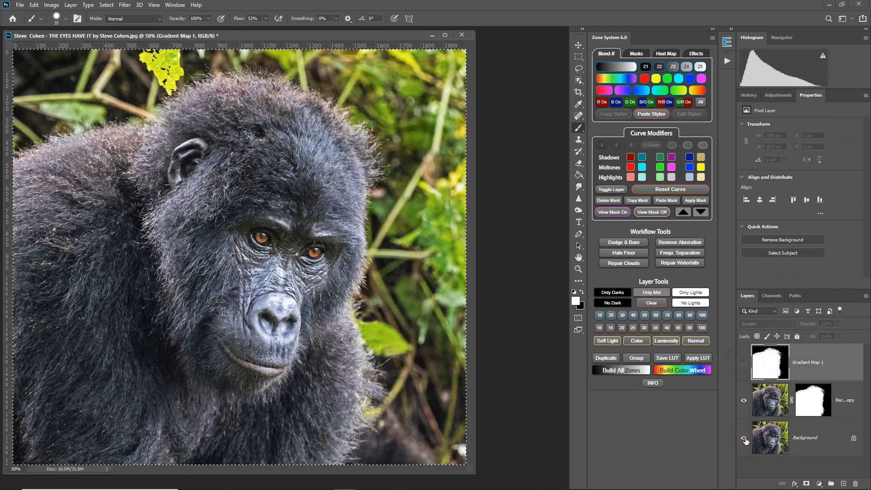
left_click(813, 400)
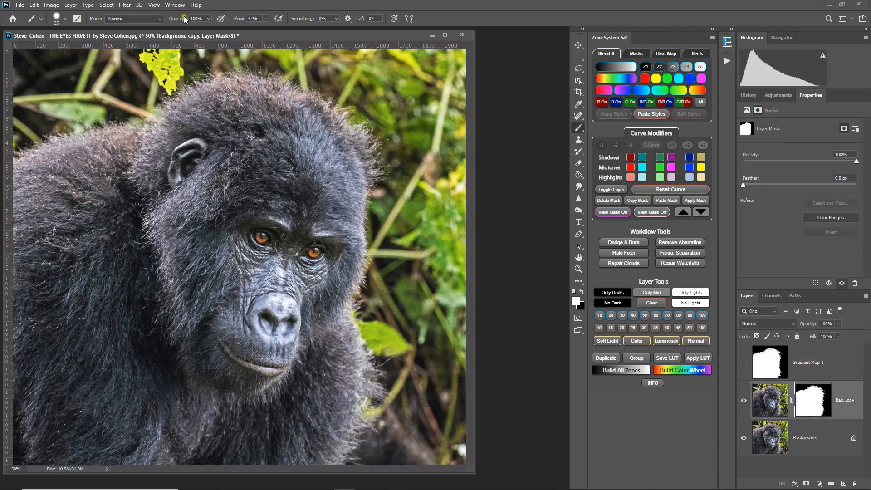
Step: Set the brush flow to 70% and examine the Background copy's black-and-white mask by itself, keeping that mask active
left_click(265, 20)
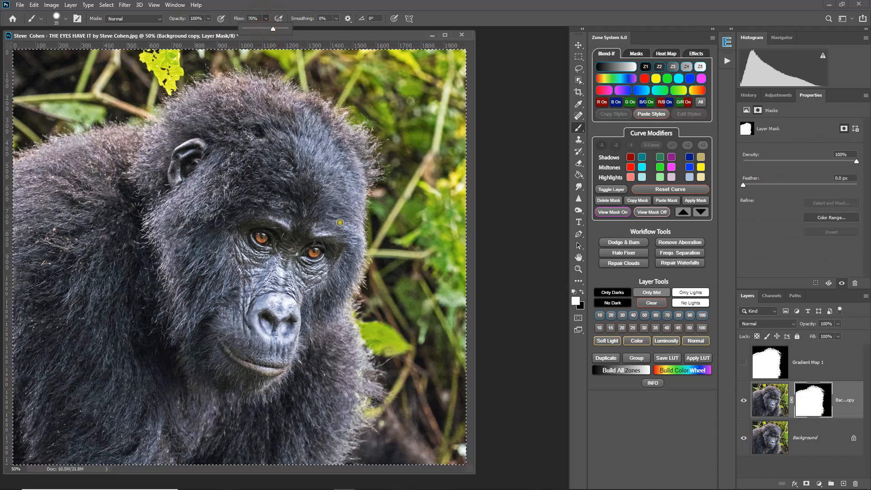
mouse_move(357, 179)
left_mouse_down()
mouse_move(338, 133)
mouse_move(295, 106)
left_mouse_up()
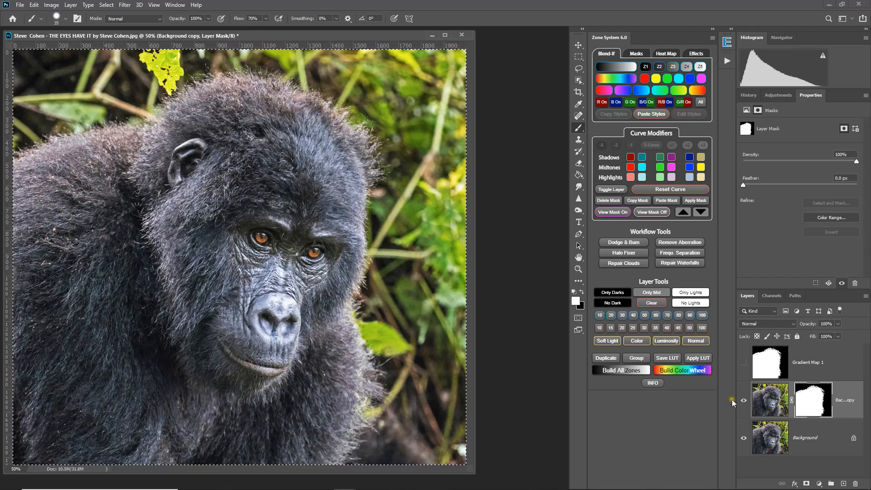
left_click(811, 405, "alt")
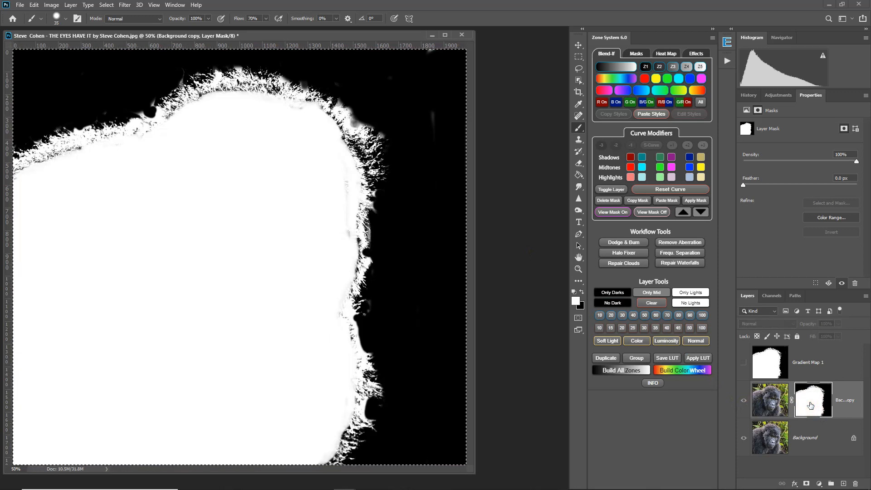
left_click(811, 405, "alt")
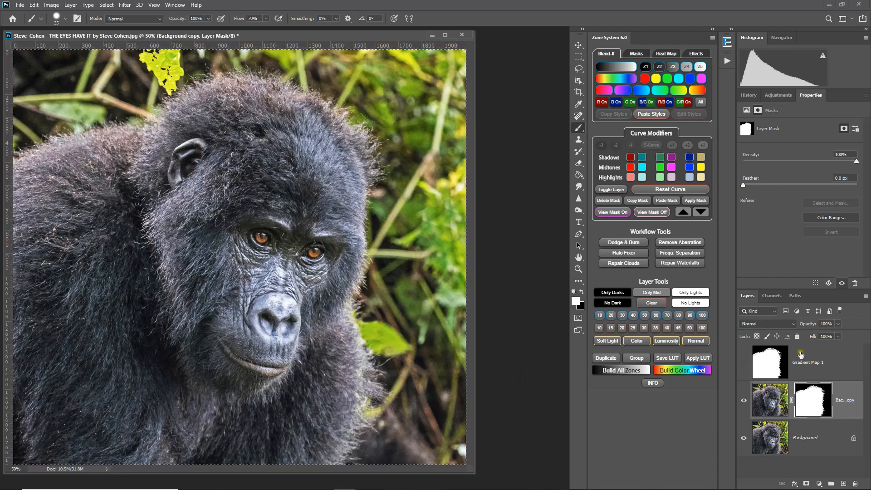
left_click(783, 364)
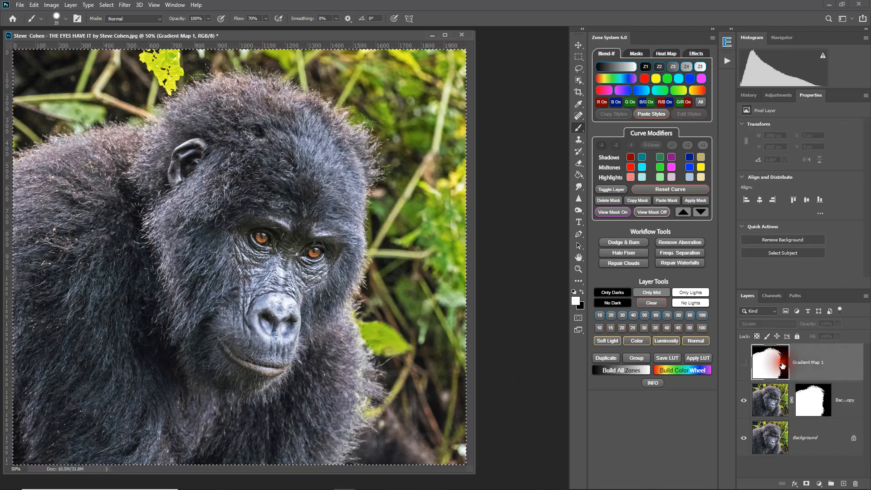
left_click(811, 405)
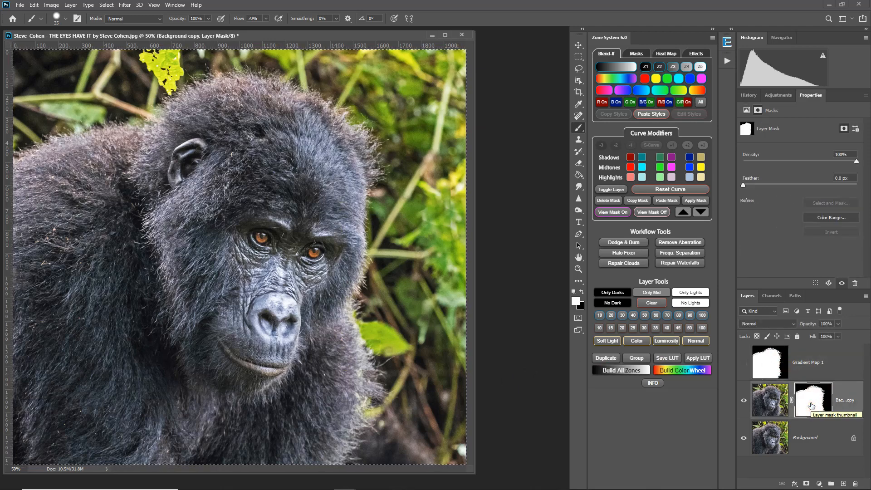
Step: Invert the Background copy's mask so the gorilla is black, and apply it permanently to the layer
right_click(812, 405)
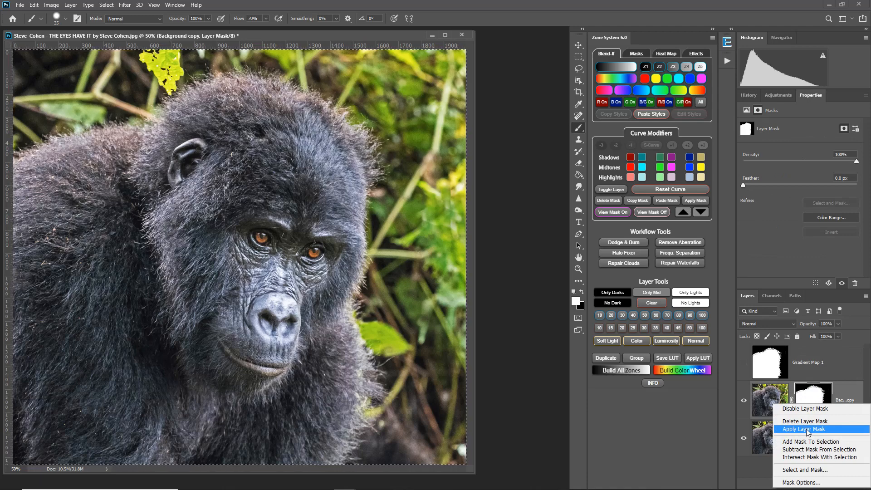
left_click(806, 394)
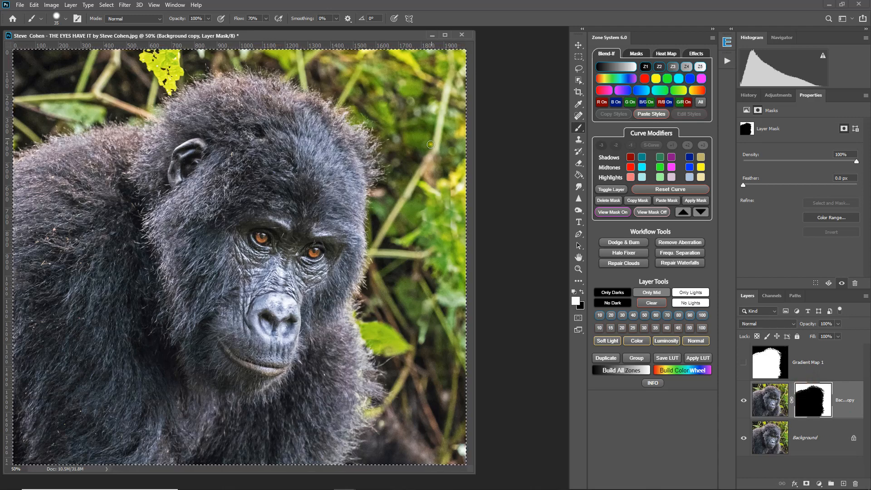
left_click(667, 341)
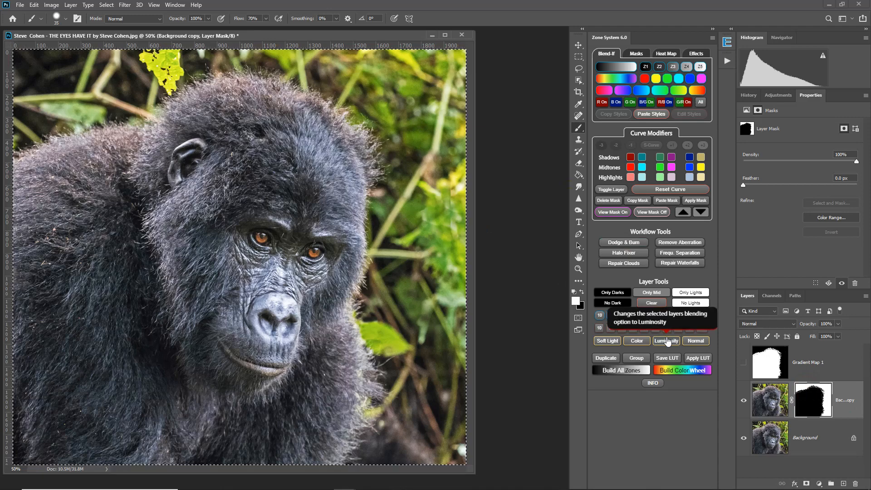
right_click(815, 403)
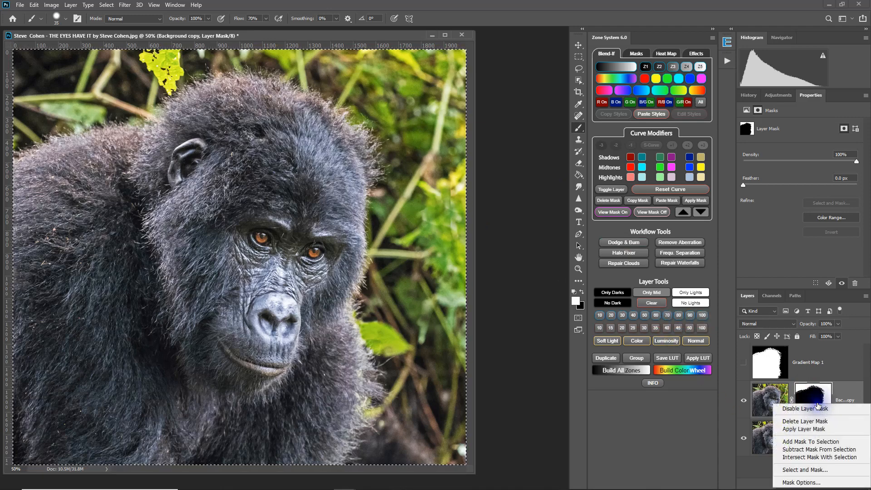
left_click(806, 429)
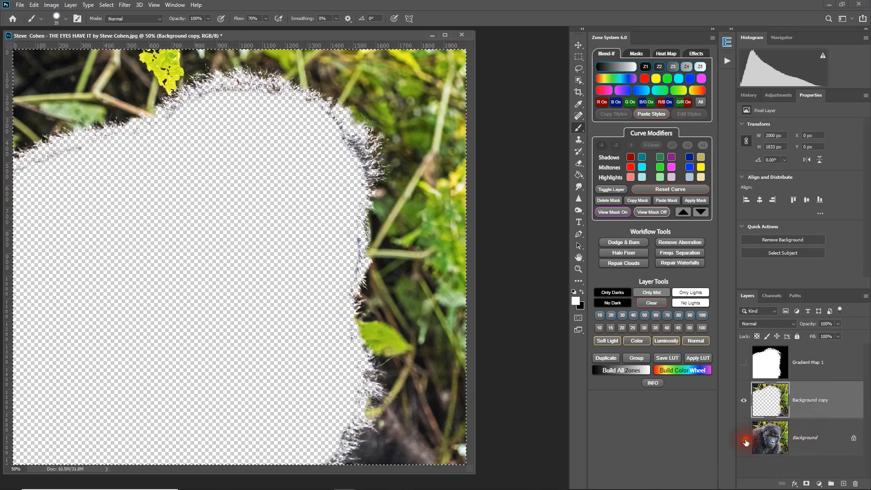
Step: Hide the Background layer and switch to the Clone Stamp tool
left_click(744, 438)
left_click(579, 140)
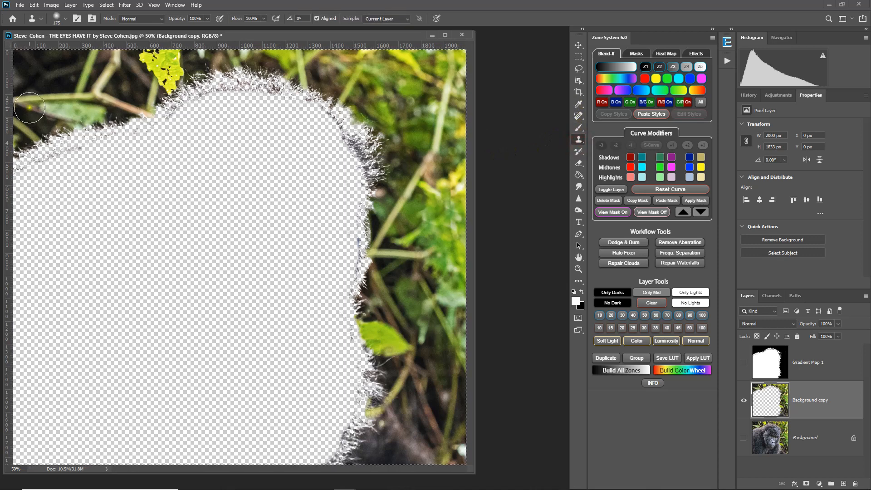
left_click(34, 65, "alt")
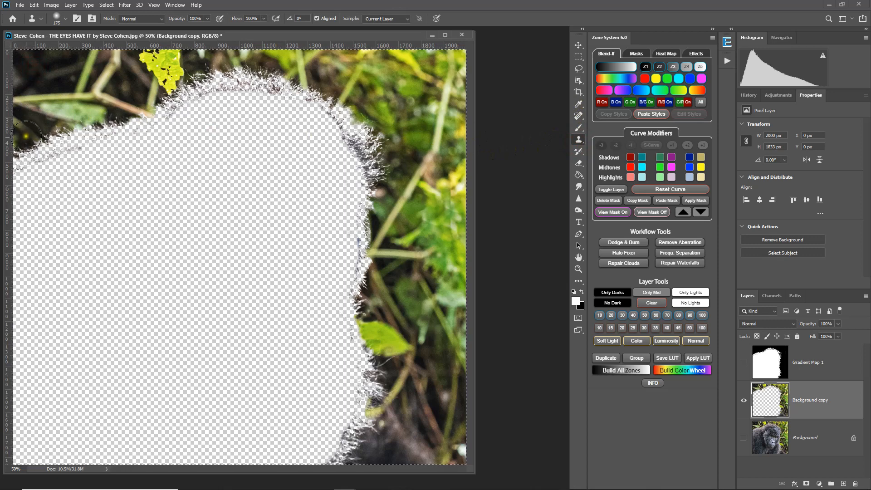
left_click_drag(25, 146, 54, 135)
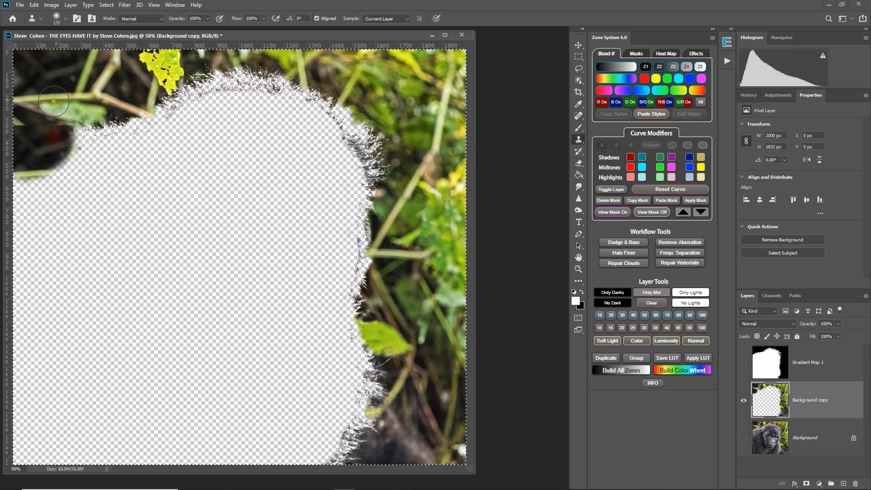
key("ctrl+z")
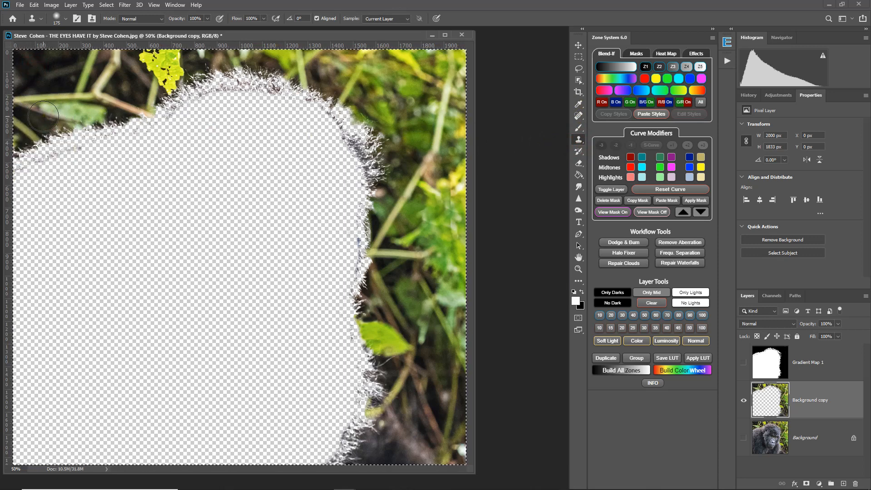
Step: Clone nearby stems and foliage over the leftover fur fringe along the gorilla's back and across the top of the head
left_click(29, 110, "alt")
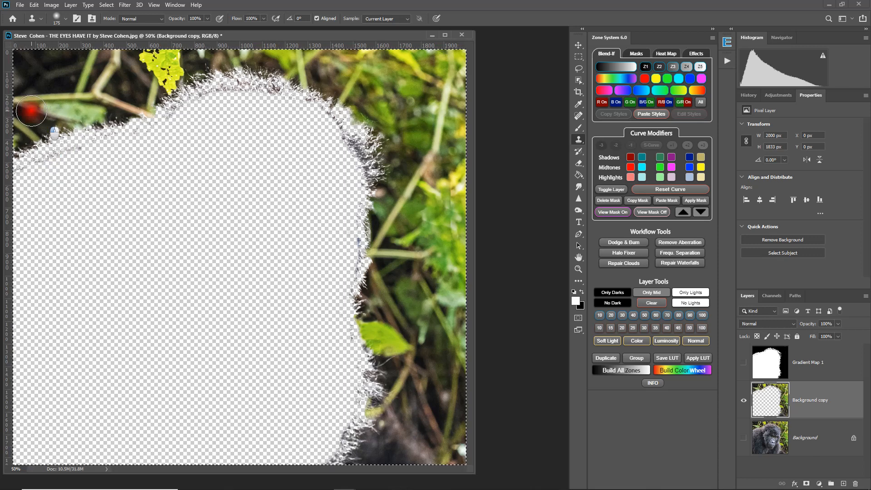
left_click_drag(22, 150, 125, 133)
left_click_drag(27, 161, 183, 96)
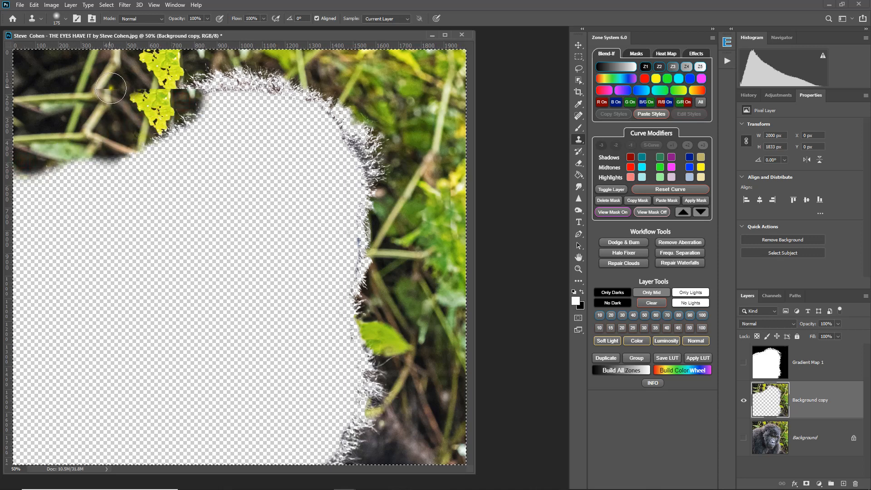
left_click(92, 79, "alt")
left_click_drag(124, 90, 258, 90)
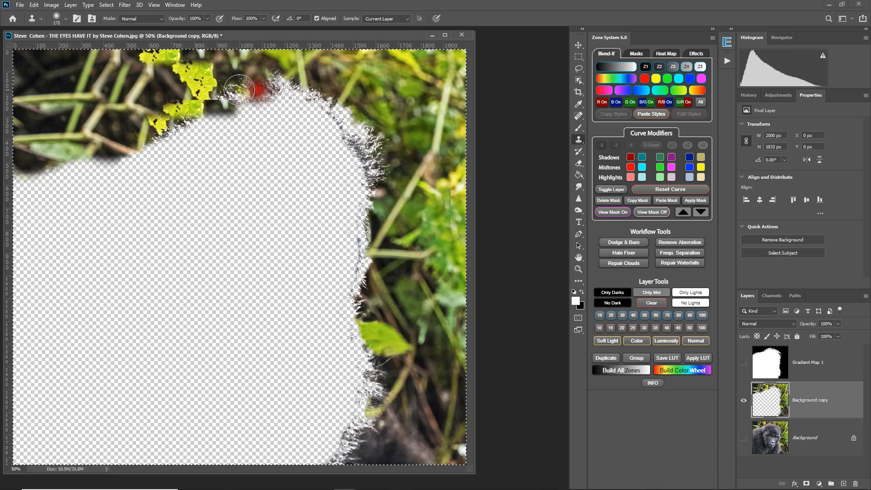
left_click(102, 92, "alt")
left_click_drag(144, 99, 292, 91)
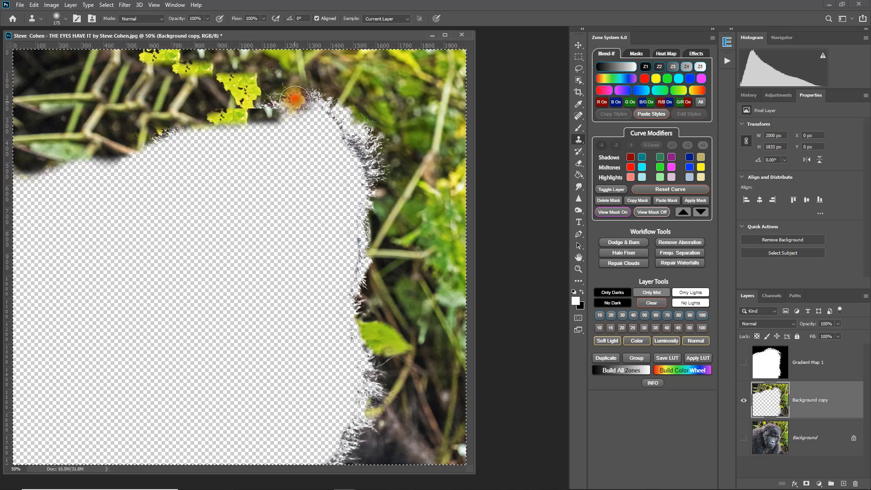
Step: Clone the foliage beside the gorilla over the leftover fur fringe down the head, face and chest, and cover the bright spot in the lower corner
mouse_move(390, 98)
left_mouse_down()
mouse_move(244, 96)
mouse_move(413, 94)
mouse_move(255, 110)
mouse_move(318, 114)
mouse_move(367, 166)
left_mouse_up()
left_click(412, 93, "alt")
left_click(431, 139, "alt")
left_click(428, 138, "alt")
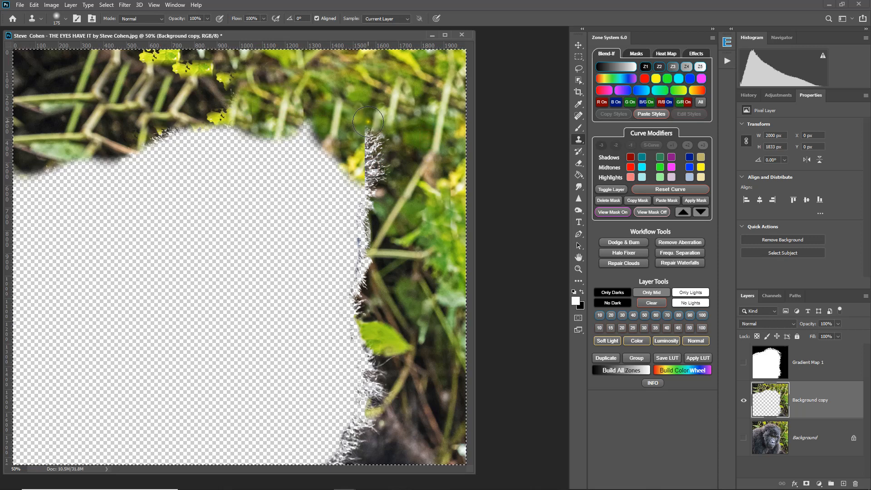
mouse_move(366, 121)
left_mouse_down()
mouse_move(373, 182)
mouse_move(359, 246)
mouse_move(367, 408)
mouse_move(336, 461)
left_mouse_up()
mouse_move(407, 348)
left_mouse_down()
mouse_move(392, 377)
mouse_move(363, 430)
mouse_move(347, 468)
left_mouse_up()
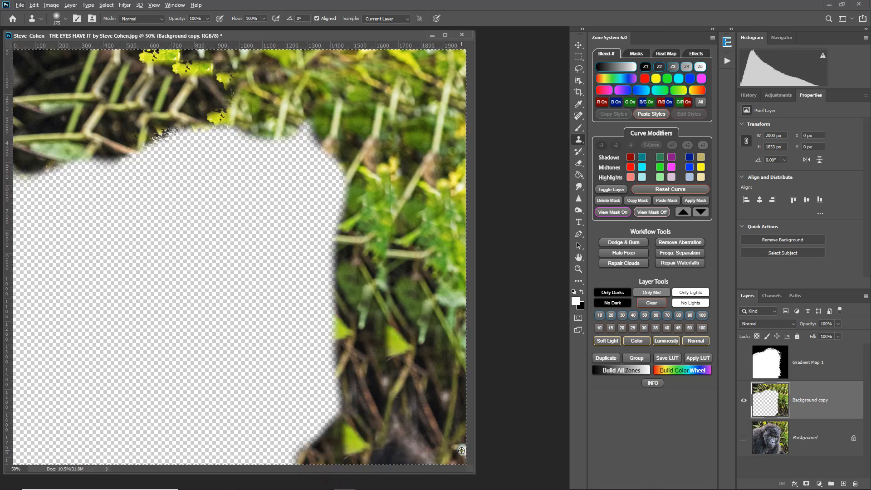
left_click_drag(426, 439, 458, 453)
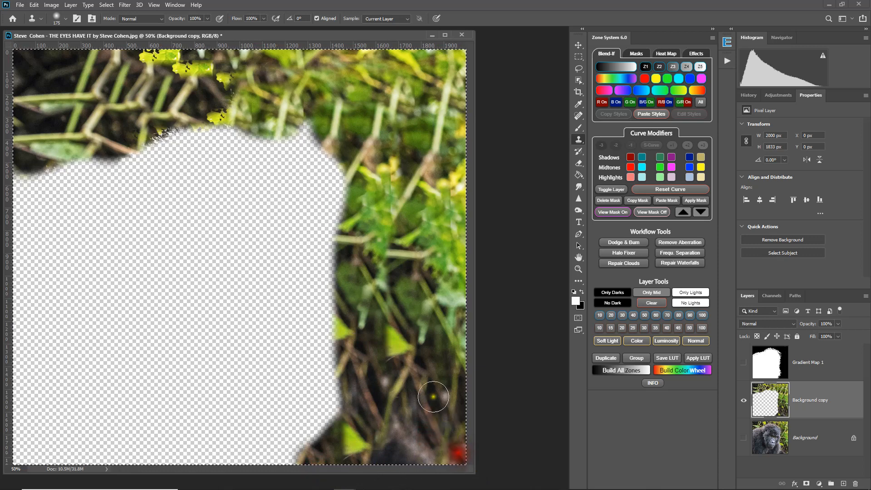
left_click(306, 96, "alt")
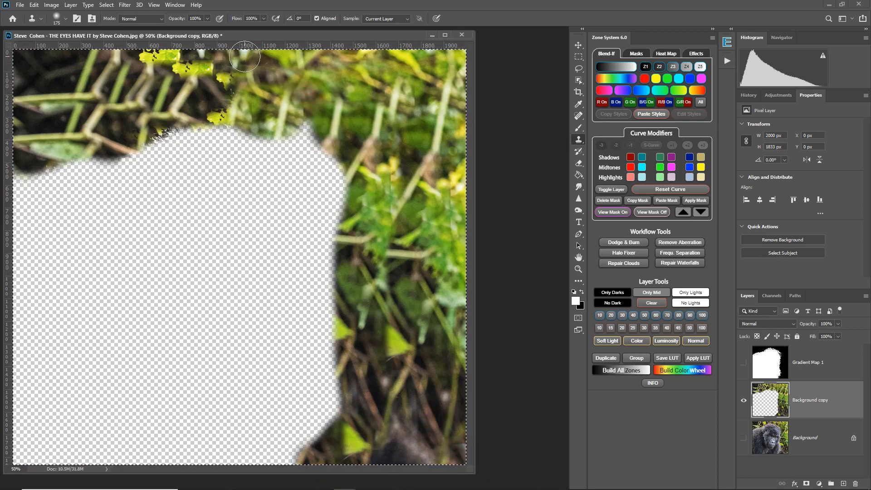
left_click(306, 94, "alt")
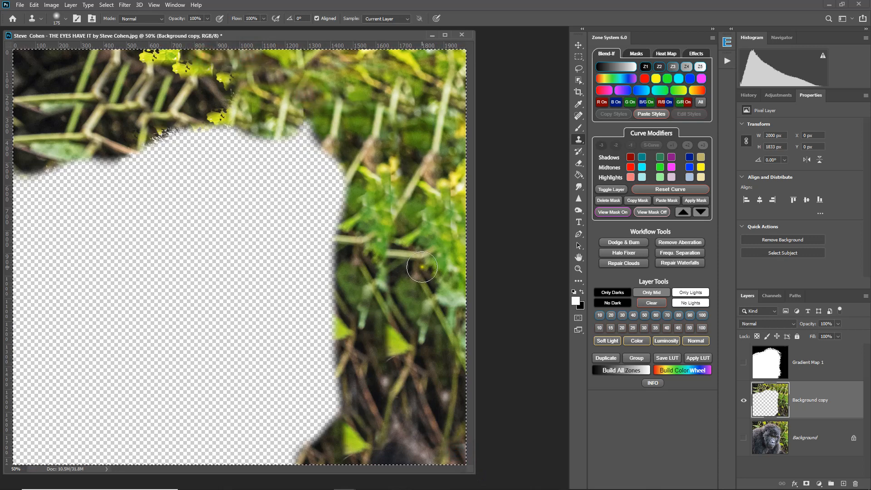
Step: Apply a Gaussian Blur with a 37.4-pixel radius to the Background copy layer and show the Background layer again
left_click(125, 5)
mouse_move(146, 107)
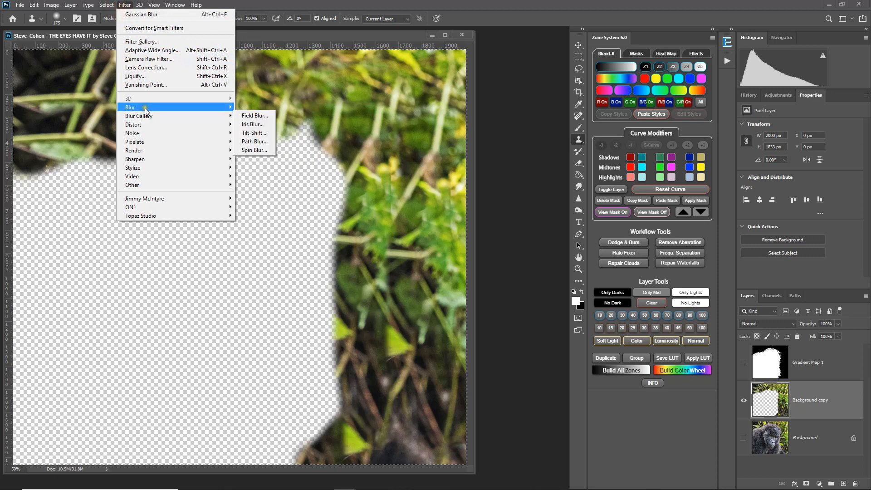
left_click(259, 144)
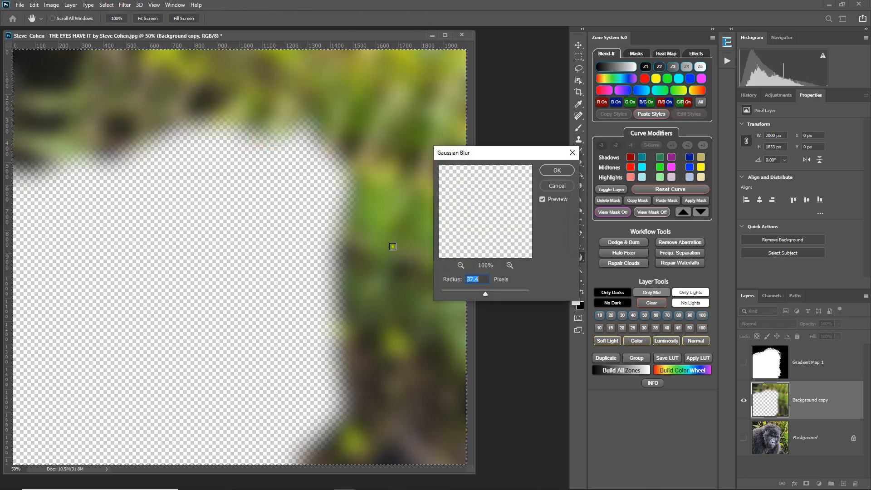
left_click(556, 170)
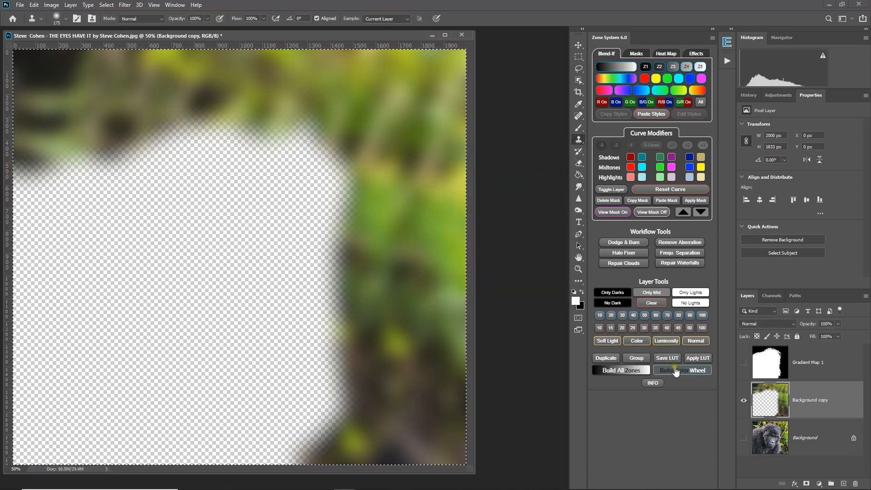
left_click(744, 439)
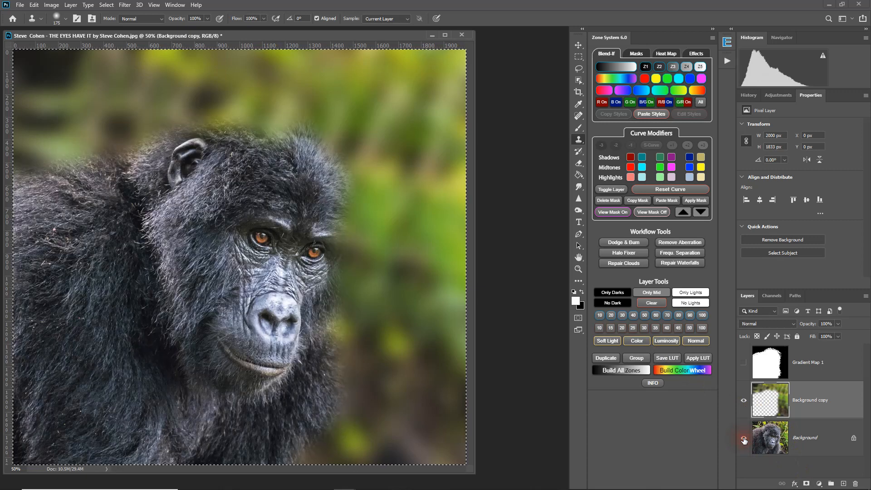
Step: Add a new mask to the blurred Background copy, paste the copied black-and-white gorilla image into it, and hide the Gradient Map 1 layer
left_click(807, 484)
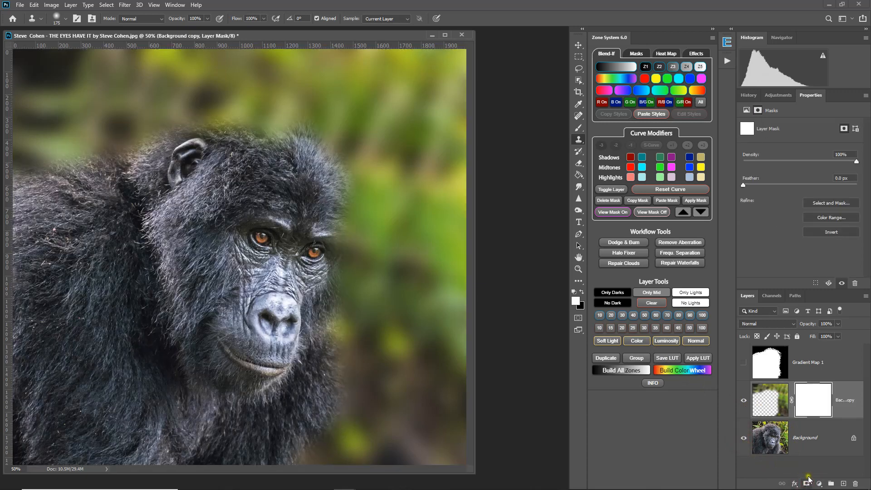
left_click(767, 367)
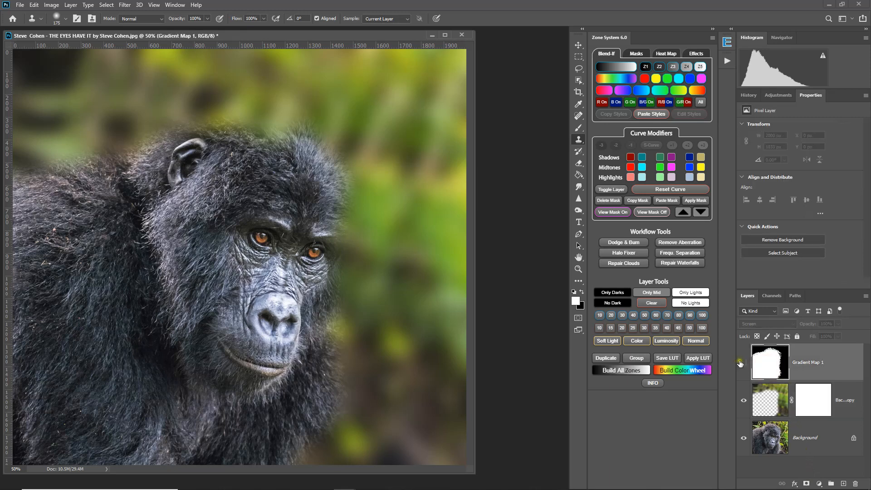
left_click(743, 362)
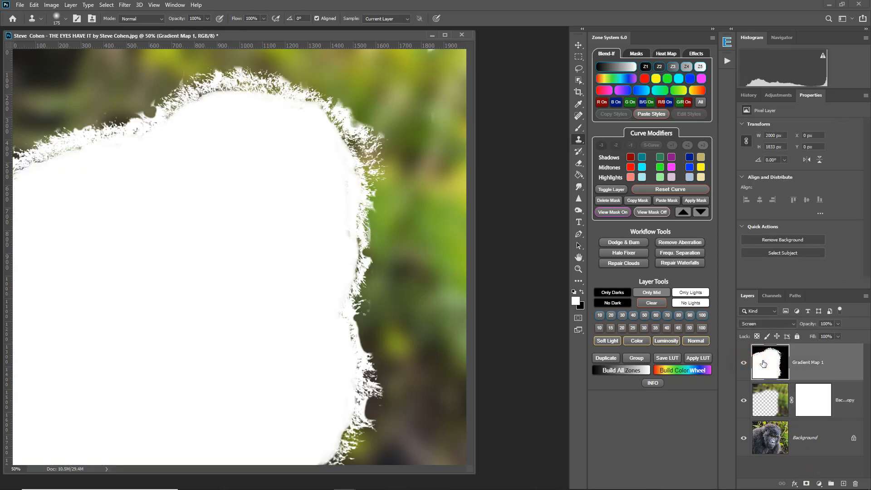
left_click(804, 411)
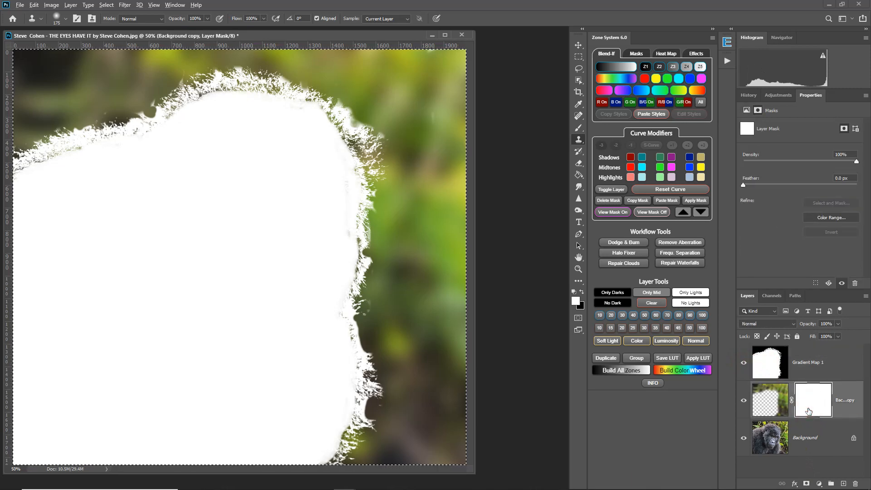
left_click(809, 411, "alt")
key("ctrl+v")
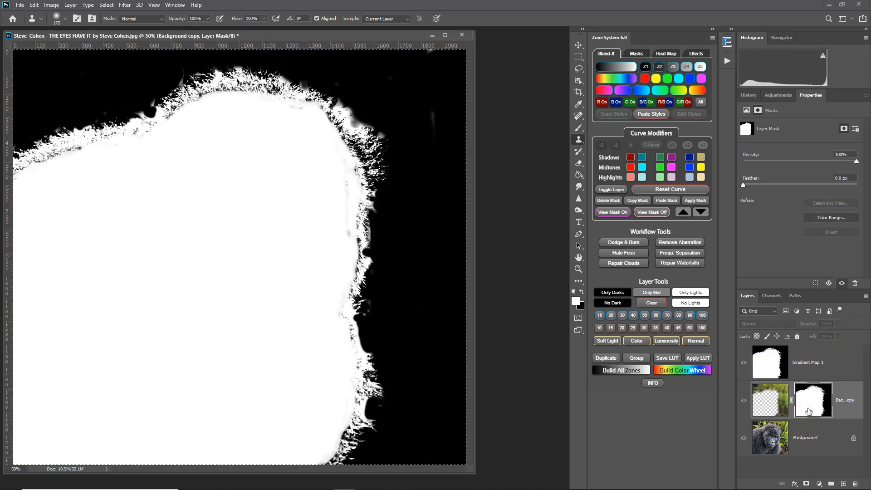
left_click(764, 401)
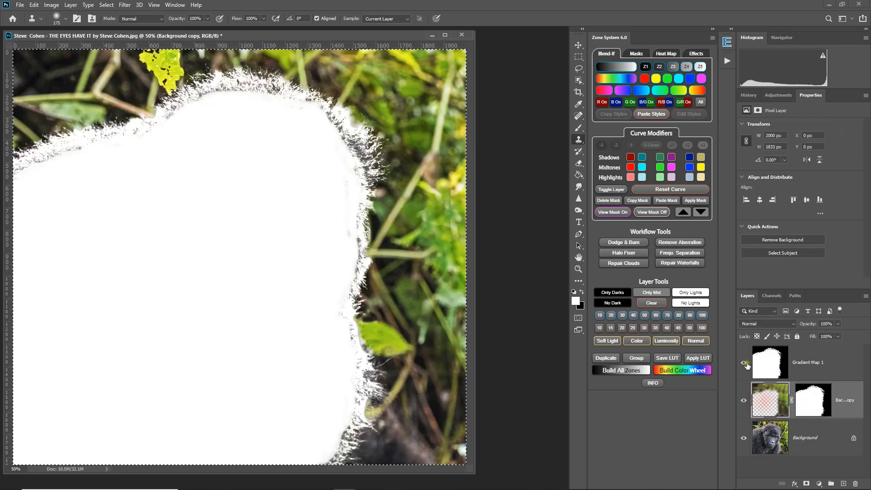
left_click(744, 363)
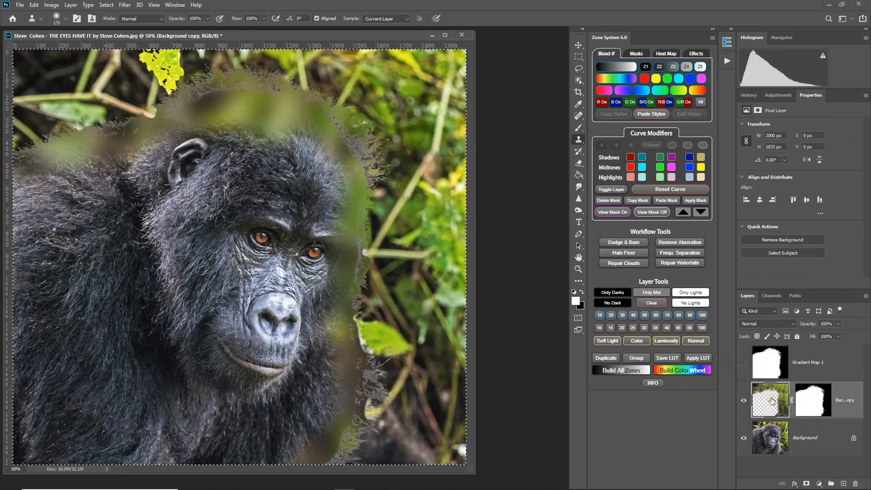
Step: Invert the Background copy layer's mask and brush black on it along the gorilla's forehead, cheek and chest edge
left_click(814, 401)
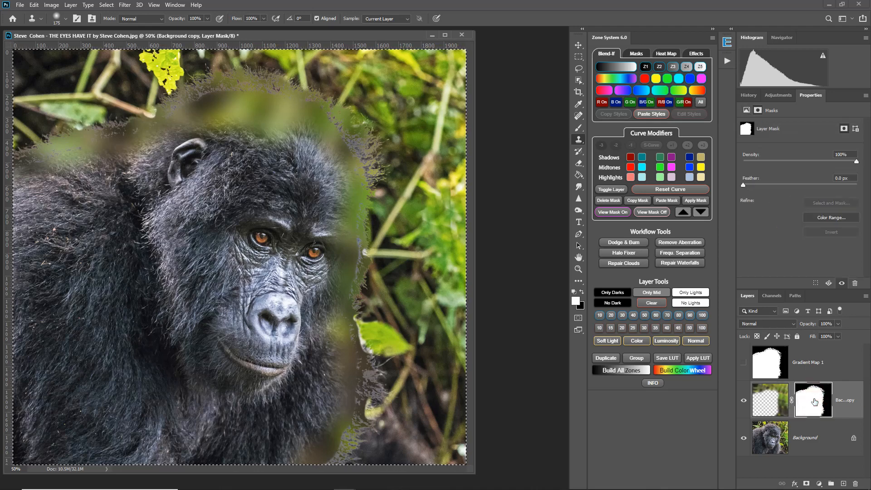
key("ctrl+i")
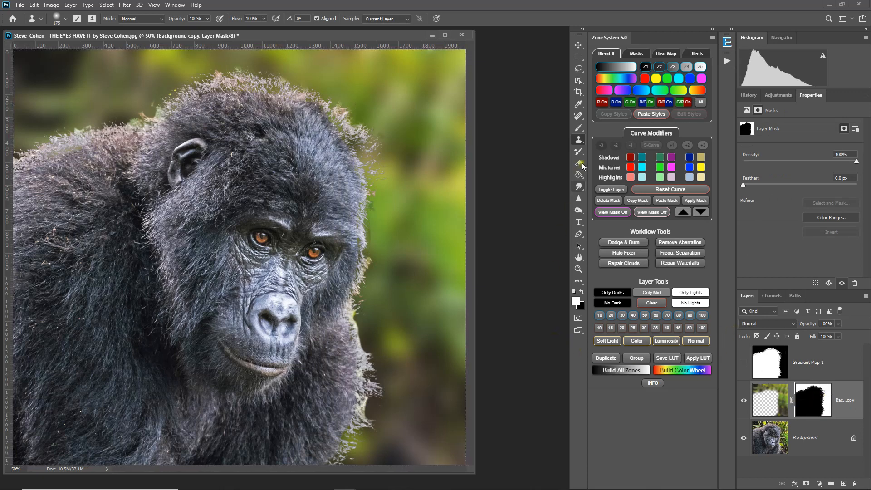
key("b")
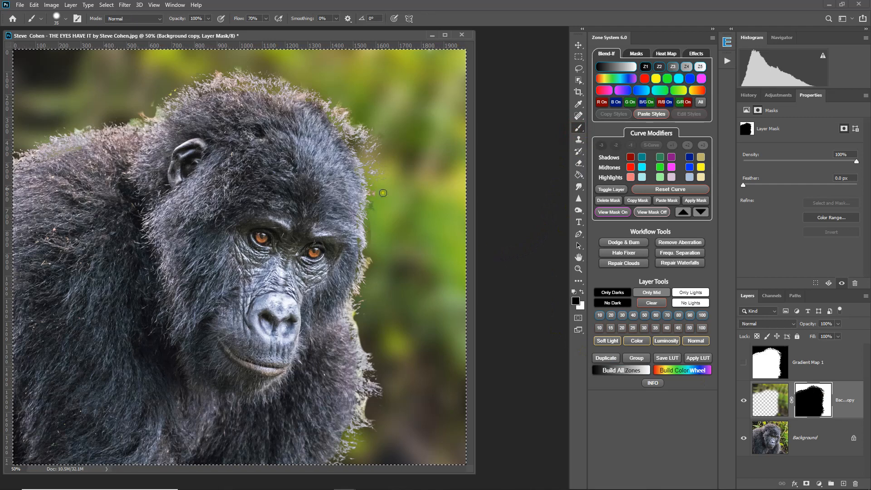
mouse_move(273, 94)
left_mouse_down()
mouse_move(266, 89)
mouse_move(328, 147)
mouse_move(338, 136)
mouse_move(334, 121)
mouse_move(368, 169)
mouse_move(362, 160)
left_mouse_up()
mouse_move(362, 164)
left_mouse_down()
mouse_move(364, 222)
mouse_move(343, 314)
mouse_move(344, 282)
mouse_move(328, 417)
mouse_move(341, 434)
left_mouse_up()
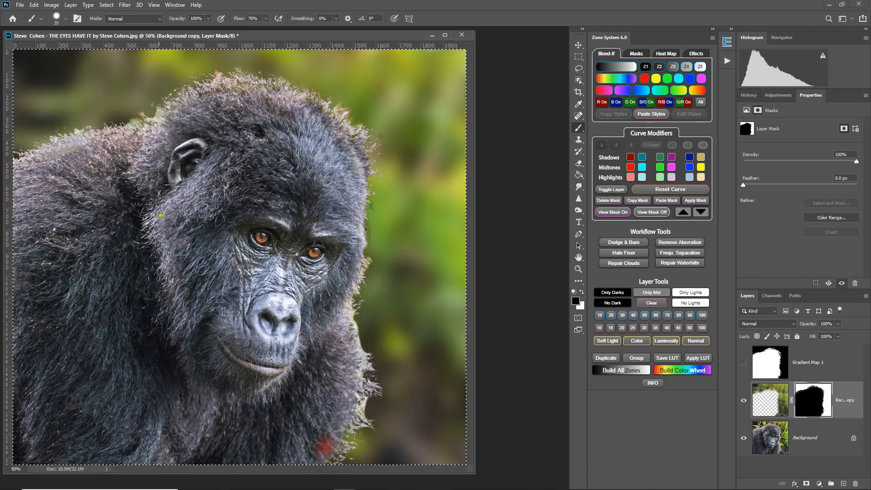
Step: Brush black on the Background copy's mask behind the gorilla's head and along the upper edge of its back
left_click_drag(162, 126, 187, 127)
mouse_move(56, 150)
left_mouse_down()
mouse_move(23, 171)
mouse_move(99, 152)
mouse_move(52, 156)
mouse_move(68, 147)
left_mouse_up()
left_click(72, 142)
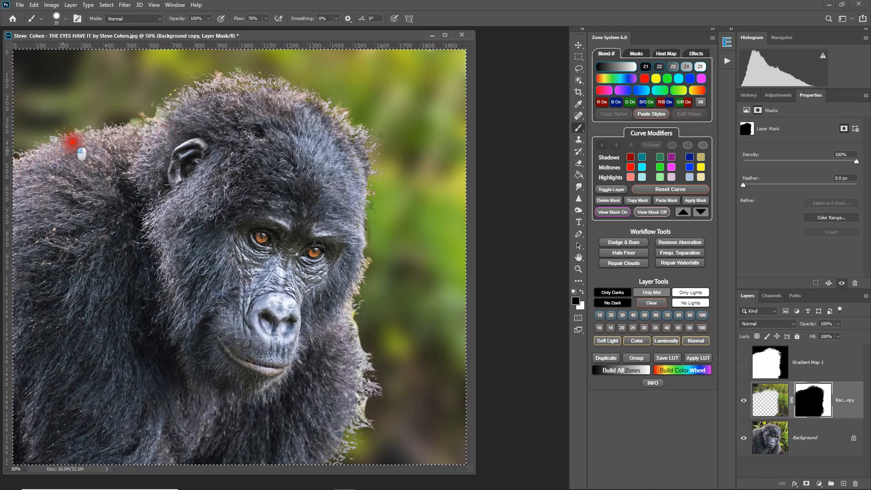
left_click(59, 151)
left_click(64, 154)
left_click(117, 145)
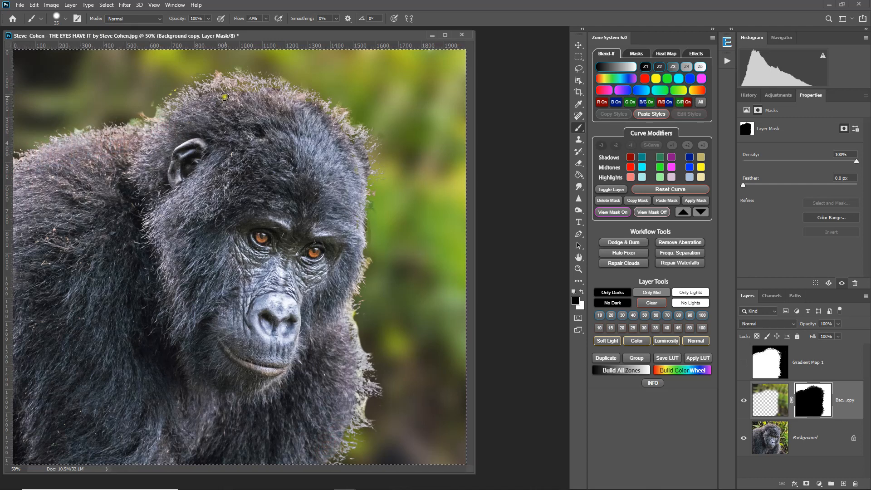
Step: Dab black on the Background copy's mask across the top of the head and down the side of the forehead
left_click(241, 89)
left_click(263, 88)
left_click(248, 87)
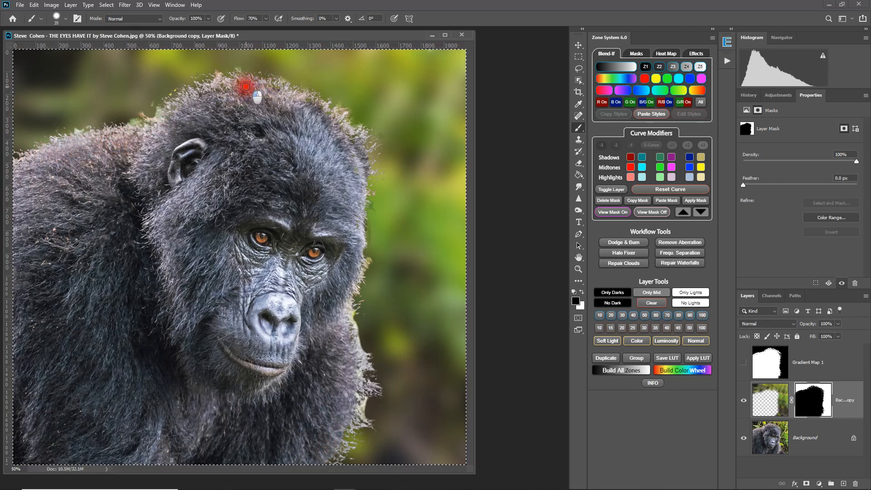
left_click(255, 93)
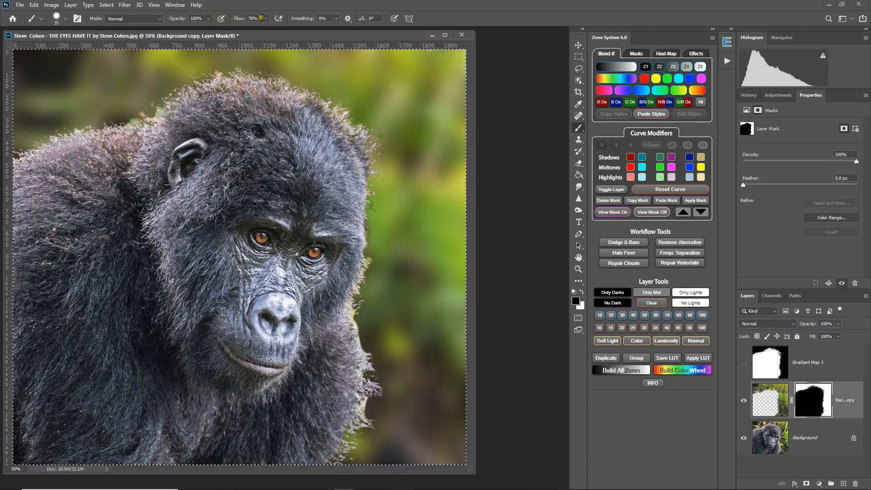
left_click(233, 89)
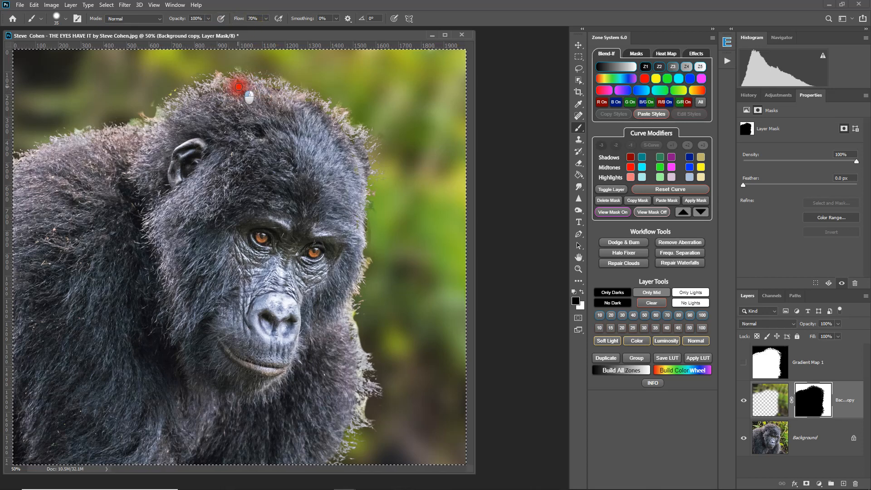
left_click(259, 87)
left_click(269, 86)
left_click(282, 91)
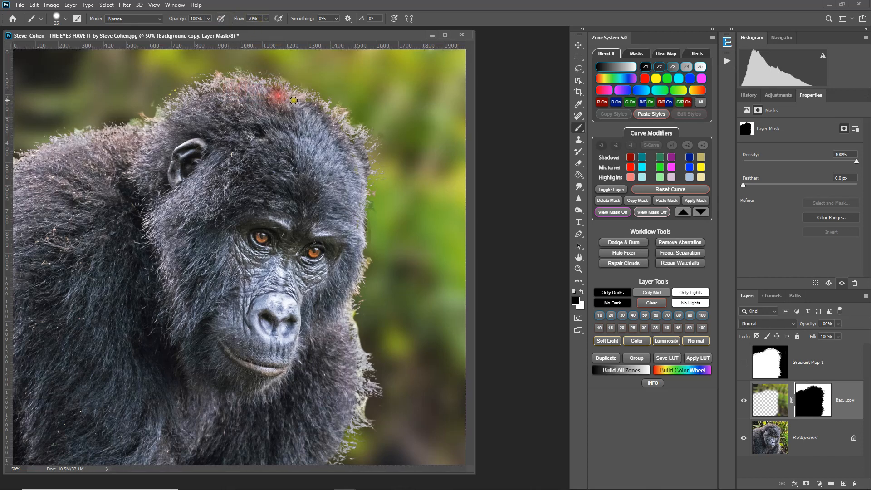
left_click(298, 99)
left_click(307, 109)
left_click(311, 102)
left_click(318, 115)
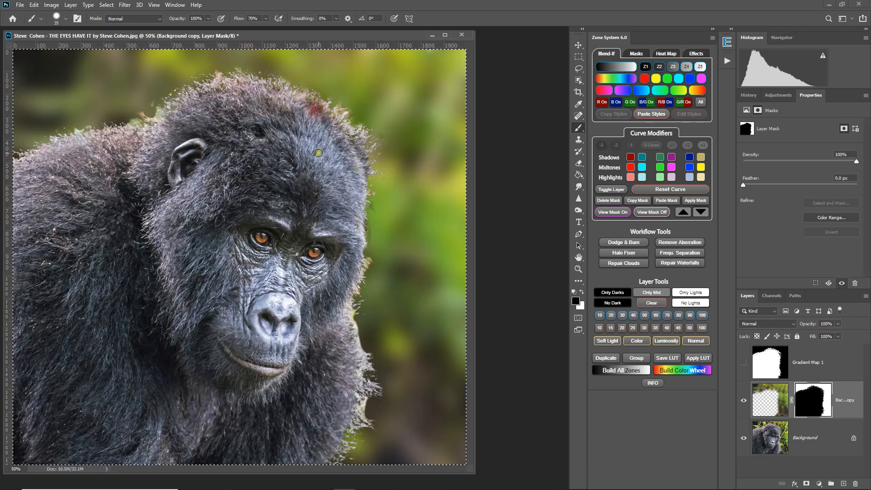
left_click(338, 130)
left_click(350, 151)
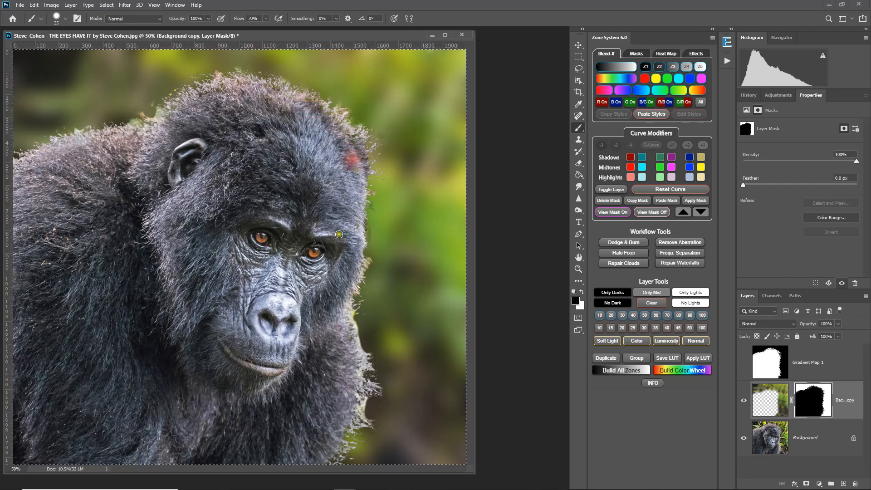
Step: Dab black on the Background copy's mask along the shoulder and chest fur and behind the head
left_click(346, 304)
left_click(347, 317)
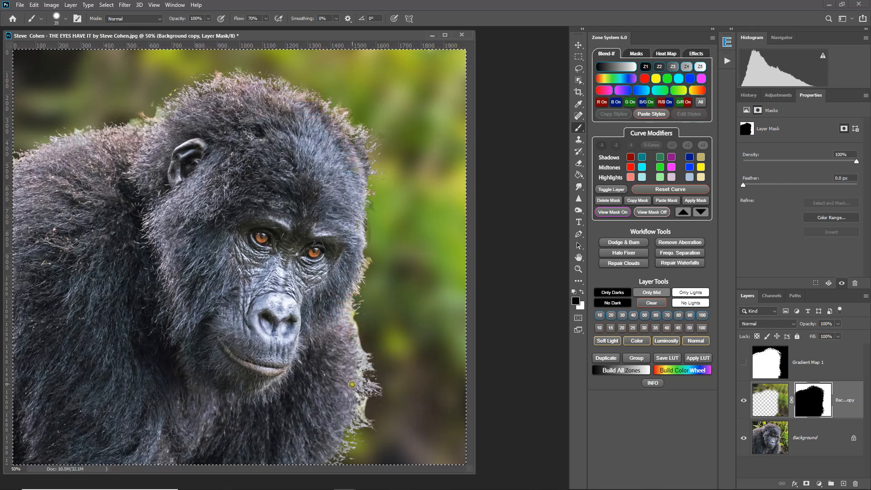
left_click(350, 399)
left_click(357, 385)
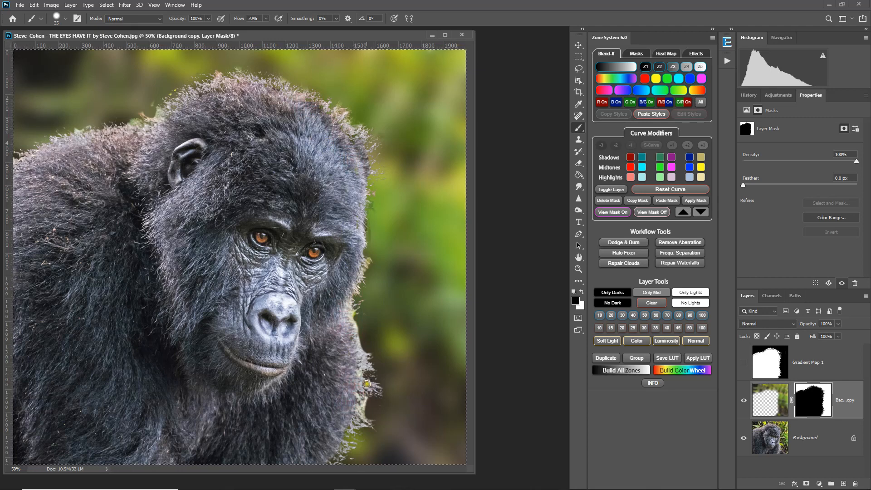
left_click(358, 384)
left_click(361, 384)
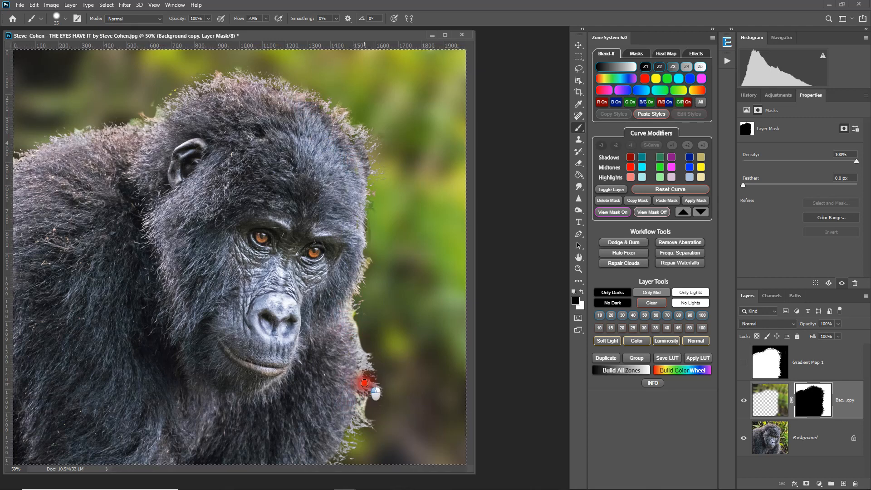
left_click(366, 385)
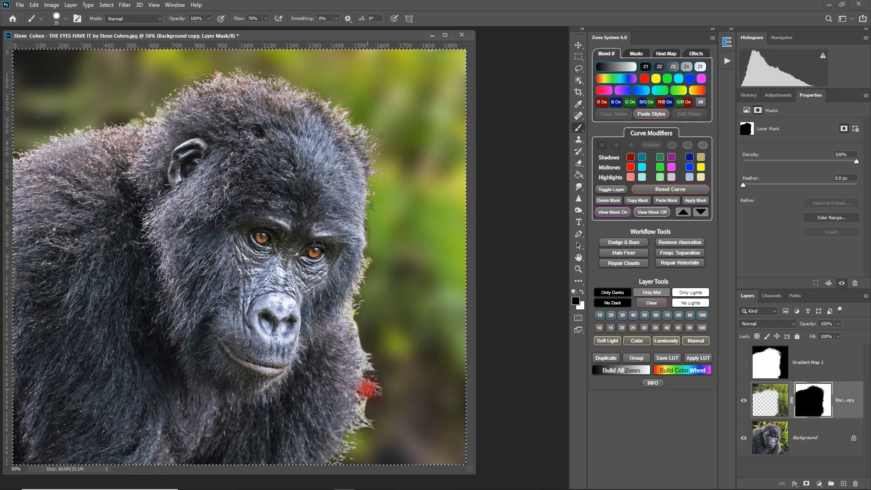
left_click(371, 394)
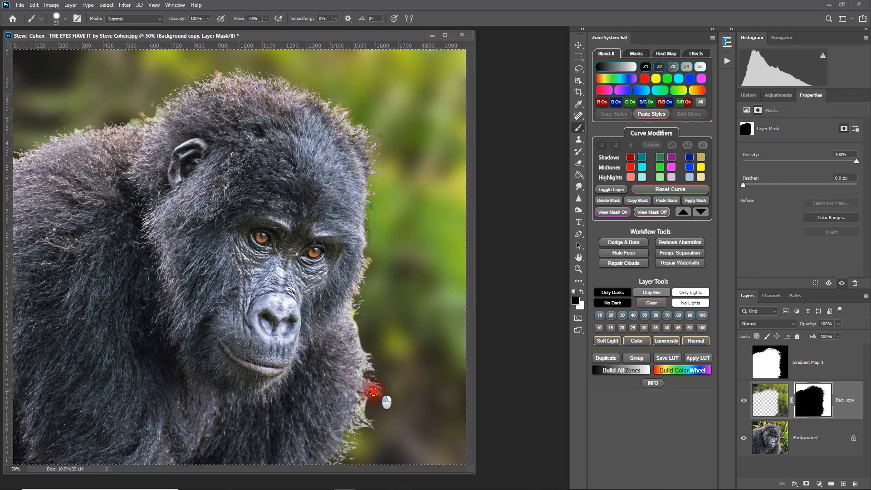
left_click(339, 436)
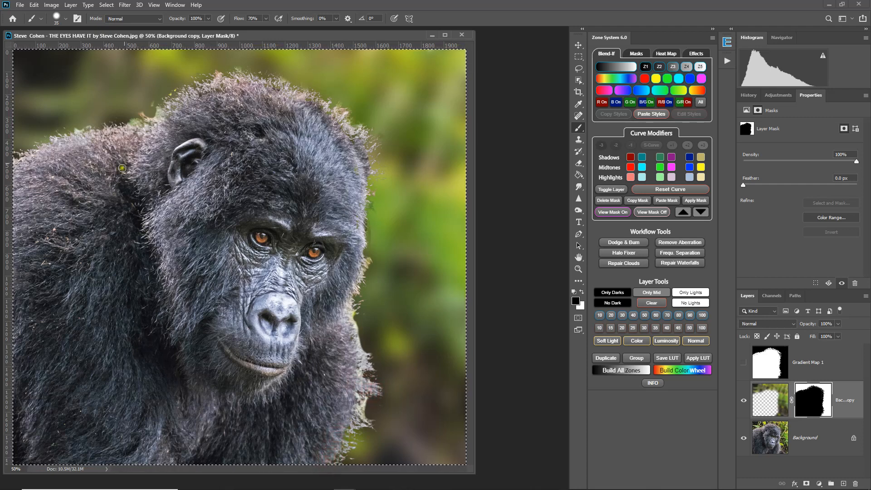
left_click(136, 138)
Step: Add a Hue/Saturation adjustment layer above the Background copy and set its Yellows to saturation -51 and lightness -35
left_click(778, 95)
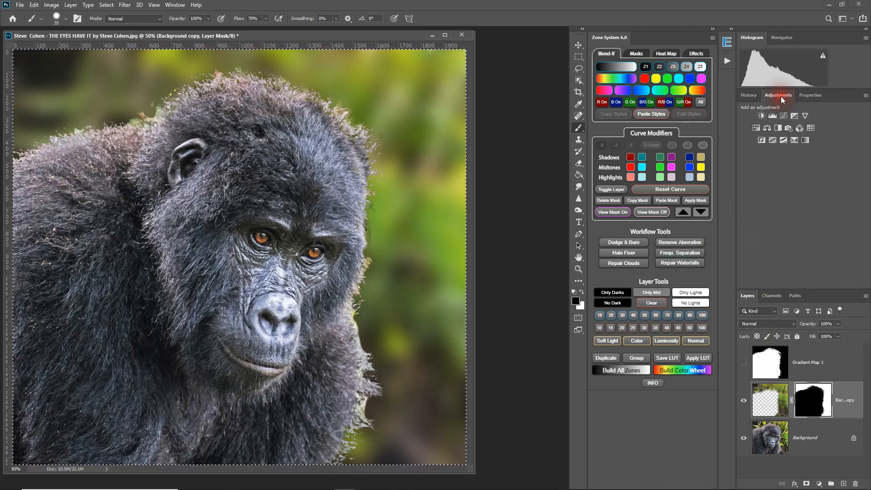
left_click(755, 129)
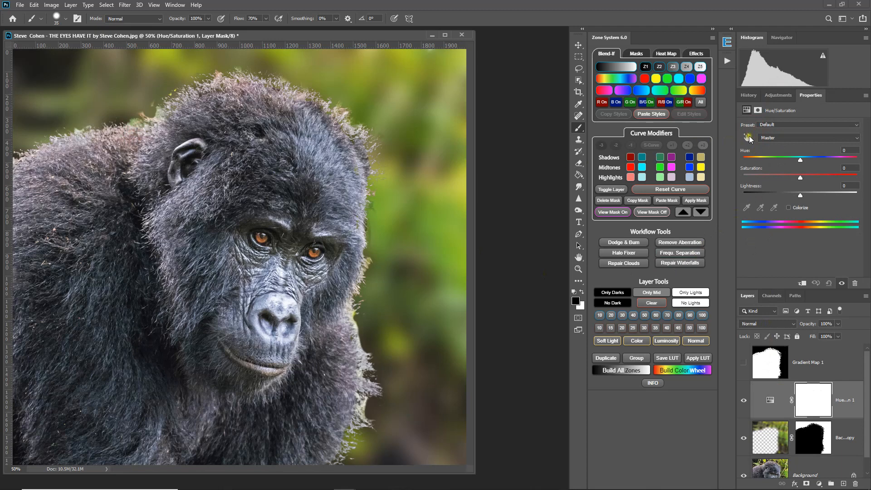
left_click(767, 138)
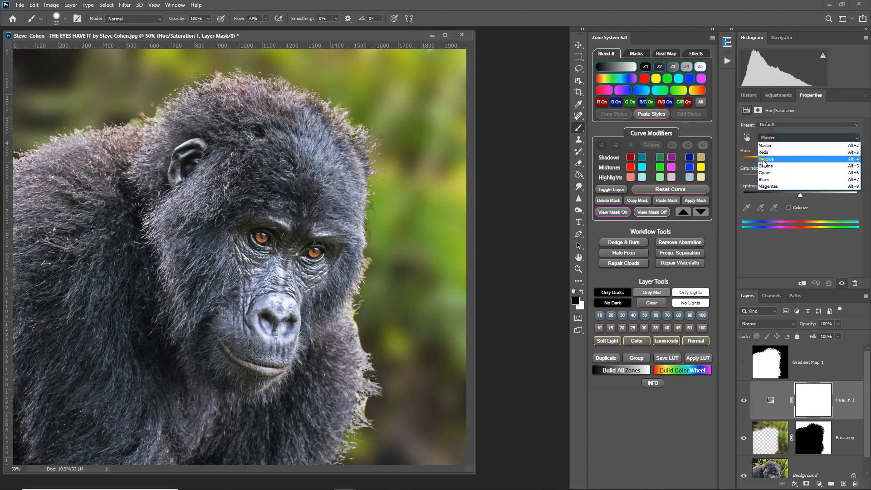
left_click(771, 160)
left_click_drag(801, 177, 773, 180)
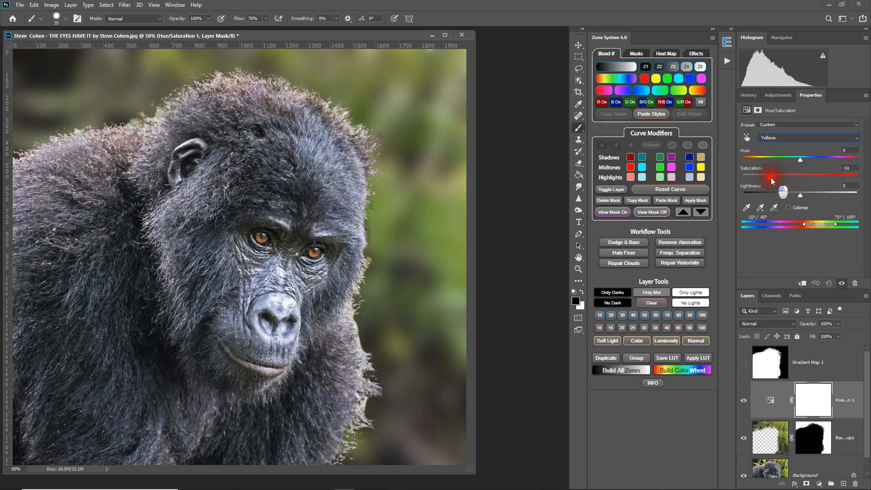
left_click_drag(799, 195, 781, 196)
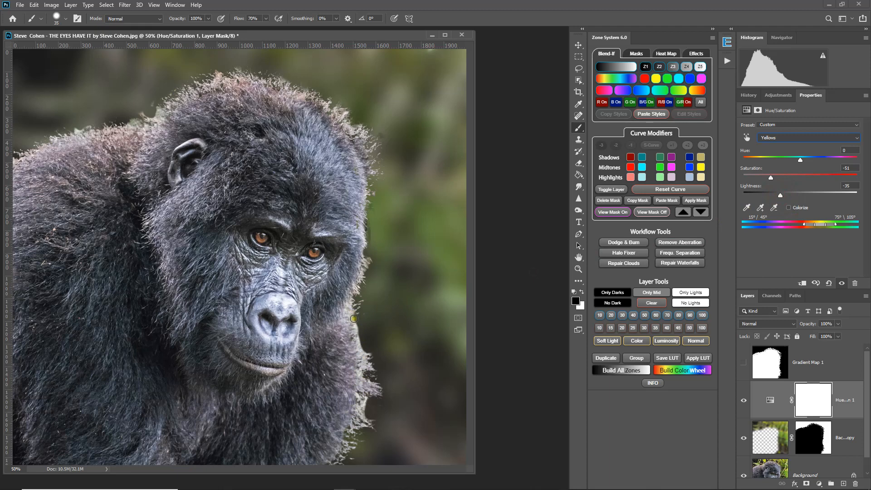
Step: Paint white on the Background copy's mask over the bright fringe along the gorilla's shoulder and chest
left_click(815, 438)
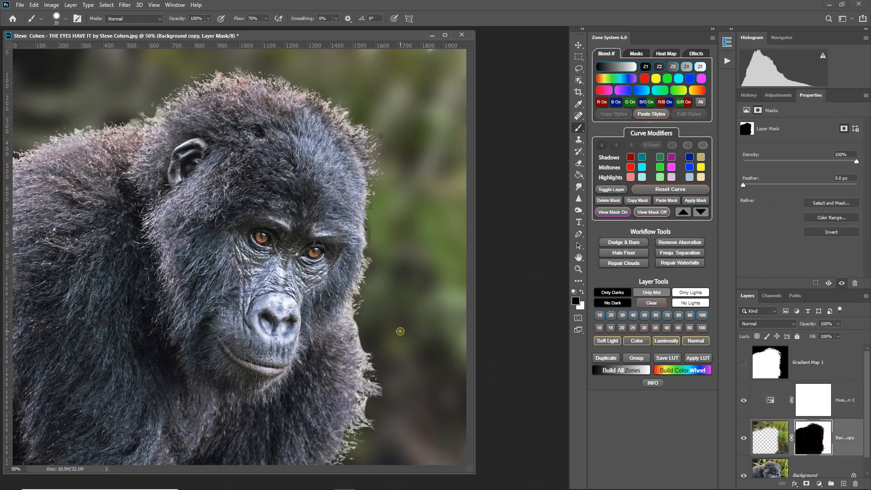
key("x")
left_click_drag(355, 320, 366, 346)
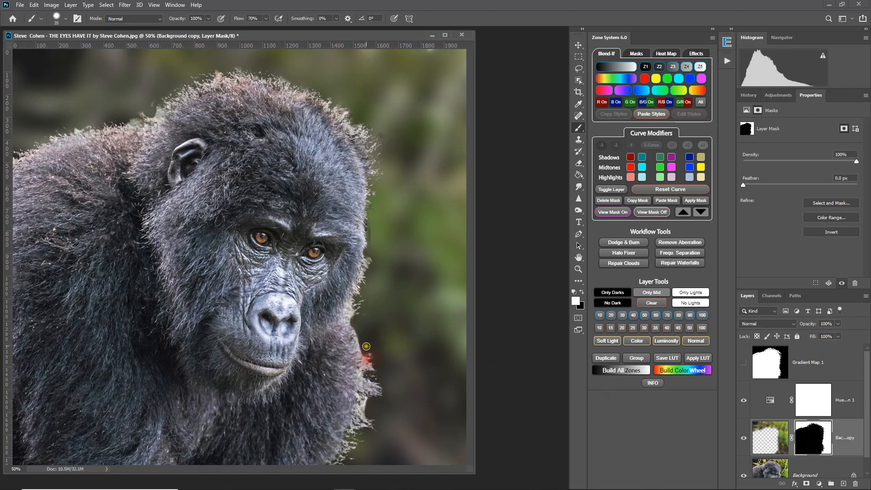
left_click(66, 17)
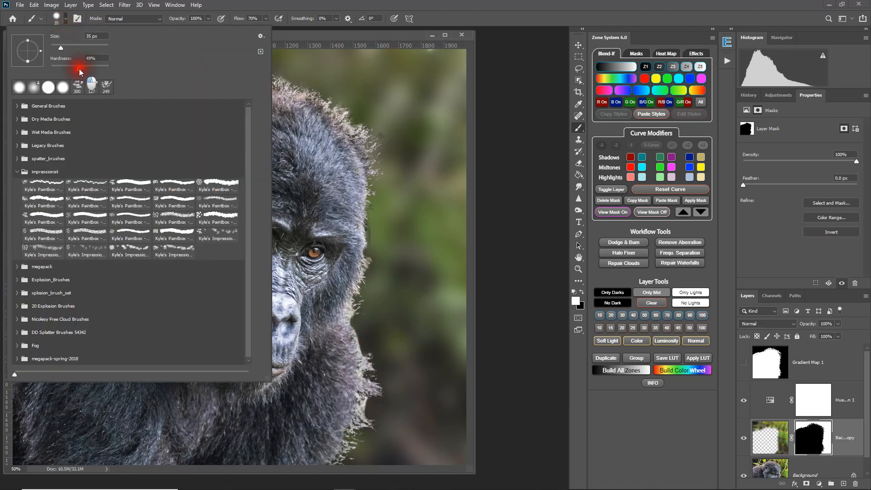
left_click(412, 5)
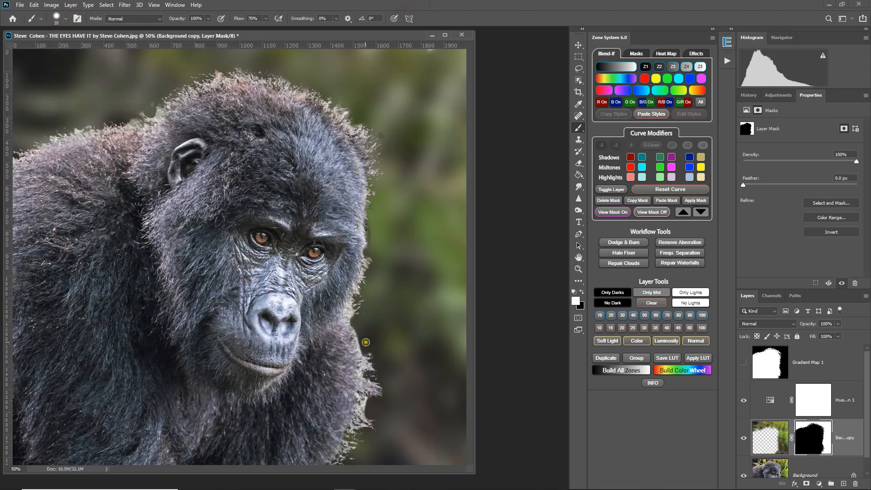
left_click_drag(360, 337, 367, 365)
left_click(366, 406)
Step: Compare the edited image with the original by repeatedly isolating the Background layer
scroll(755, 432, "down", 1)
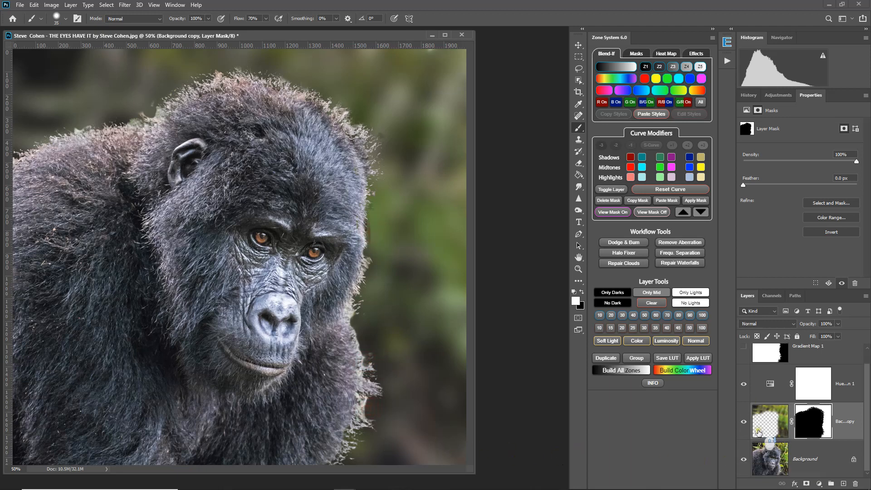
left_click(745, 460, "alt")
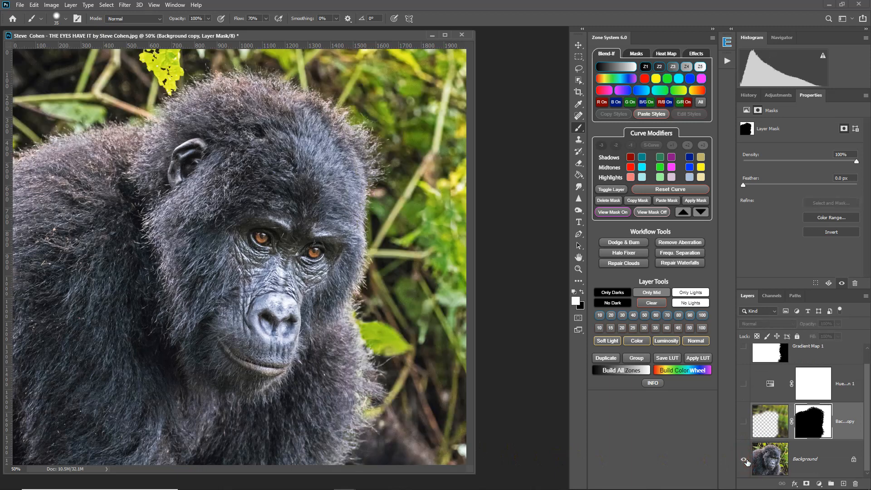
left_click(747, 461, "alt")
left_click(747, 461, "alt")
left_click(746, 461, "alt")
left_click(746, 461, "alt")
Step: Target the Background copy's mask with black as the painting colour, and show the Background copy and Hue/Saturation 1 layers again
key("x")
key("x")
left_click(770, 421)
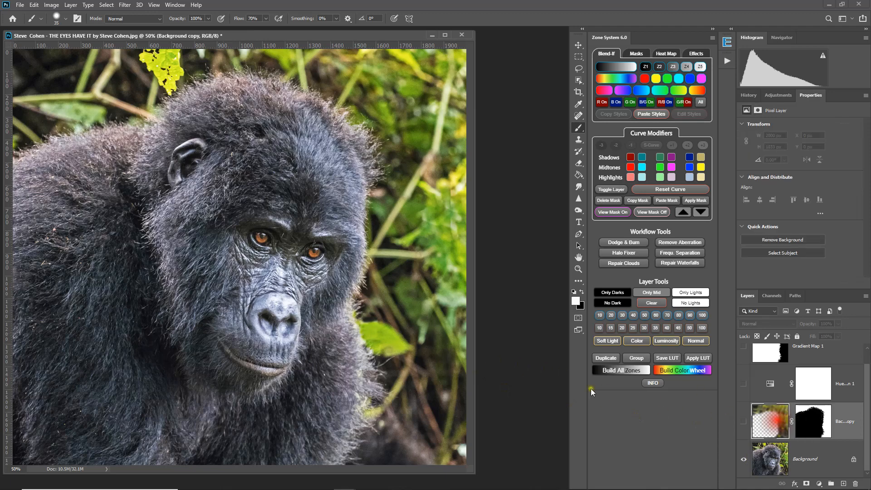
left_click(813, 422)
key("x")
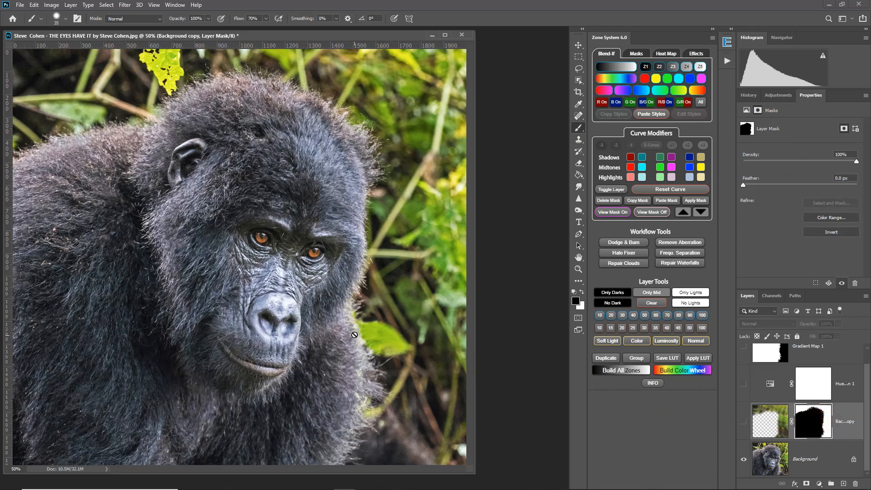
left_click(745, 427)
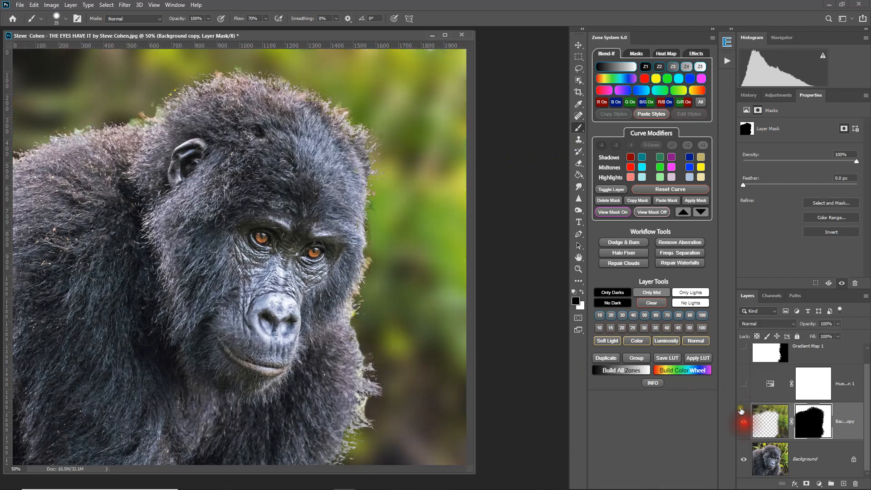
left_click(743, 383)
Step: Paint black on the Background copy's mask along the shoulder, cheek, forehead and top of the head to bring back original fur
mouse_move(351, 328)
left_mouse_down()
mouse_move(365, 364)
mouse_move(350, 327)
mouse_move(356, 296)
mouse_move(363, 358)
mouse_move(357, 341)
mouse_move(358, 352)
mouse_move(361, 335)
mouse_move(366, 346)
mouse_move(360, 363)
mouse_move(376, 370)
mouse_move(349, 382)
left_mouse_up()
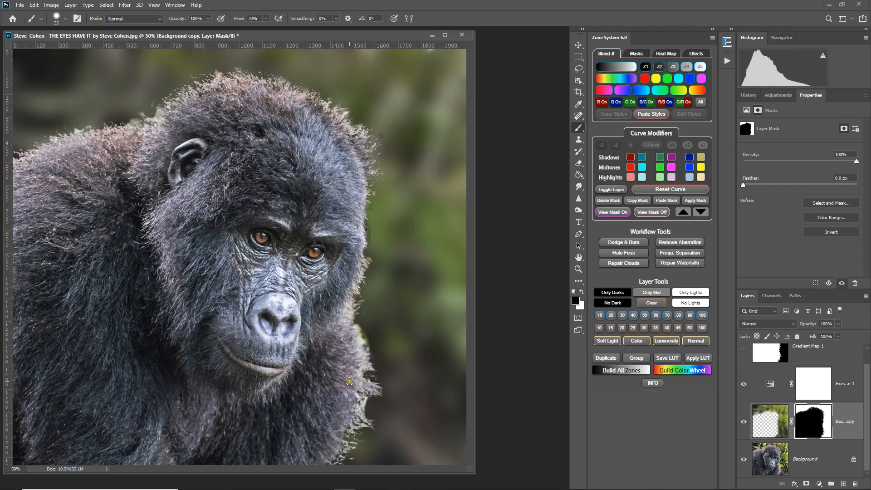
left_click(362, 224)
mouse_move(363, 163)
left_mouse_down()
mouse_move(350, 132)
mouse_move(353, 145)
mouse_move(333, 118)
mouse_move(305, 104)
mouse_move(343, 156)
left_mouse_up()
left_click(306, 104)
left_click(306, 105)
left_click(268, 87)
left_click_drag(276, 88, 260, 86)
Step: Clone over the fur edge beside the gorilla's cheek and shoulder on the Background copy's mask with a 90-pixel Clone Stamp
left_click(579, 140)
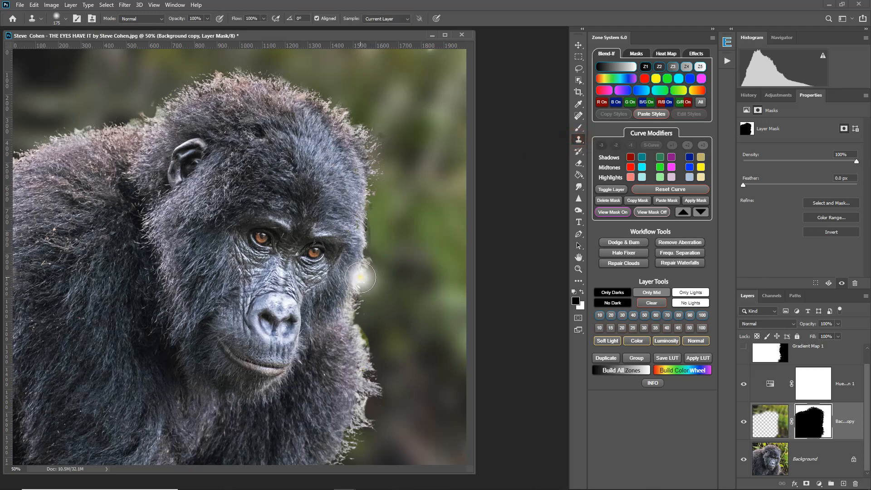
key("bracketleft")
key("bracketleft")
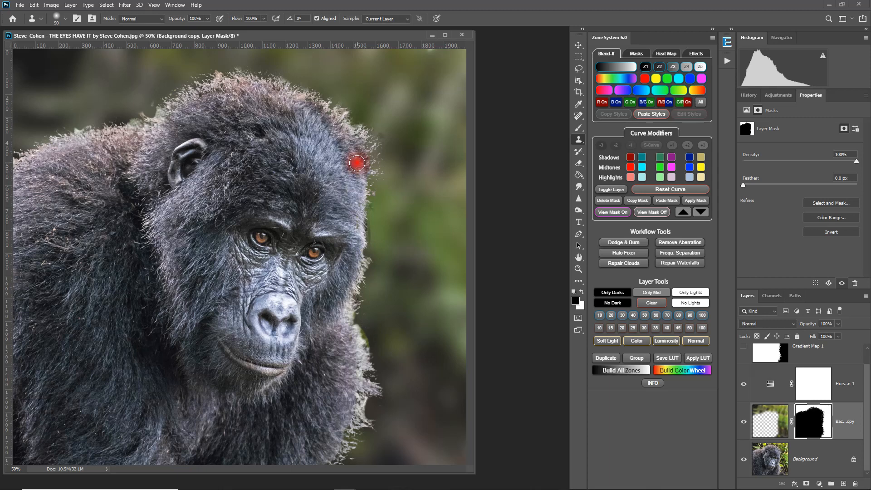
left_click_drag(362, 343, 360, 341)
left_click(355, 333)
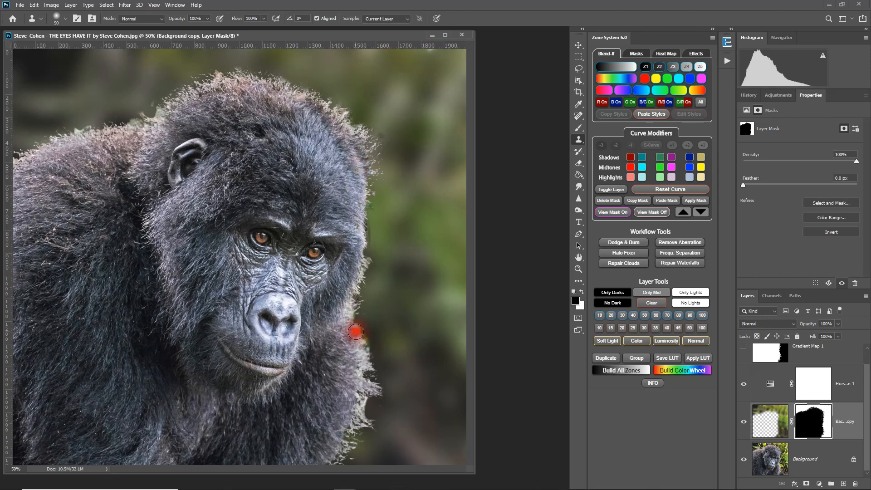
left_click(358, 335)
left_click(348, 318)
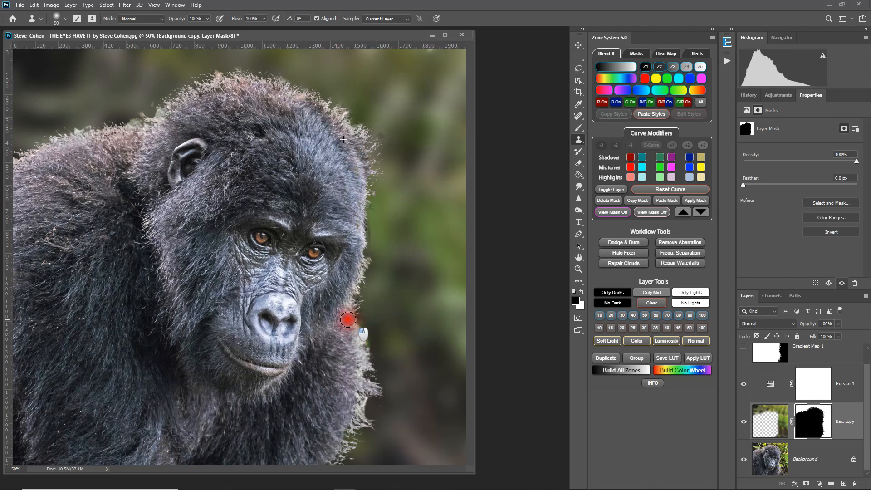
left_click(360, 375)
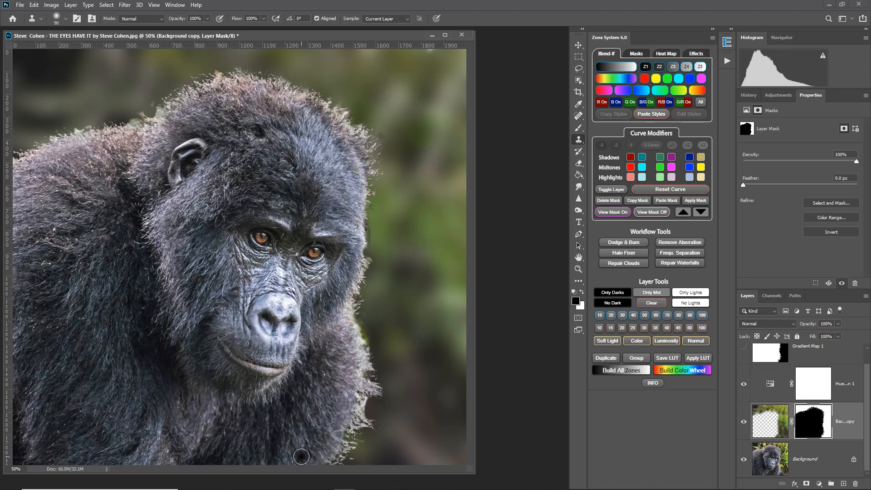
Step: Add a black-to-white Gradient Map adjustment layer directly above Hue/Saturation 1 to turn the image black and white
left_click(775, 386)
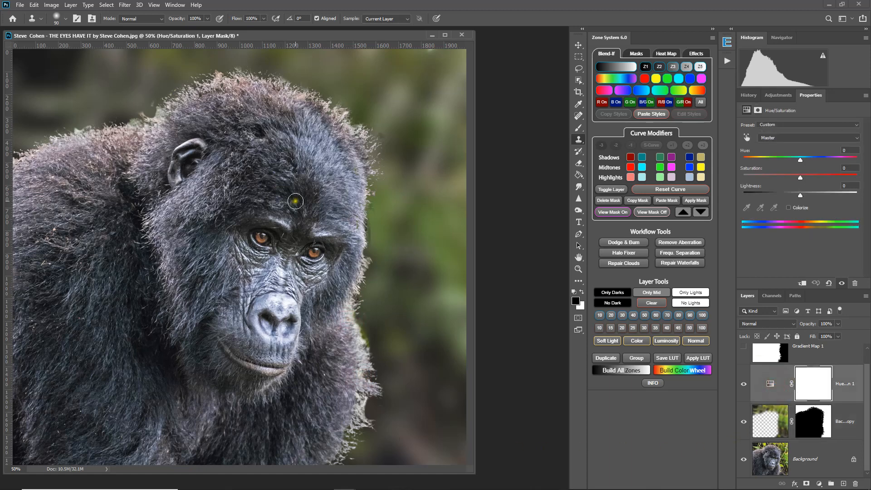
left_click(778, 95)
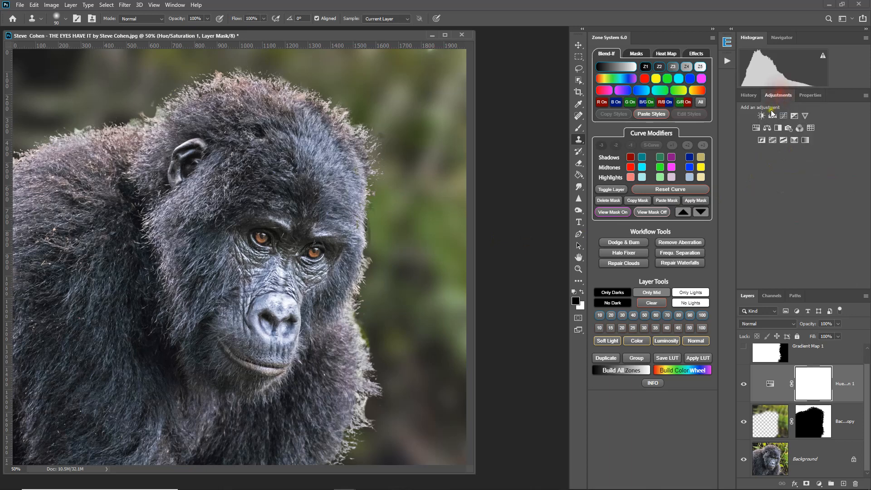
left_click(794, 140)
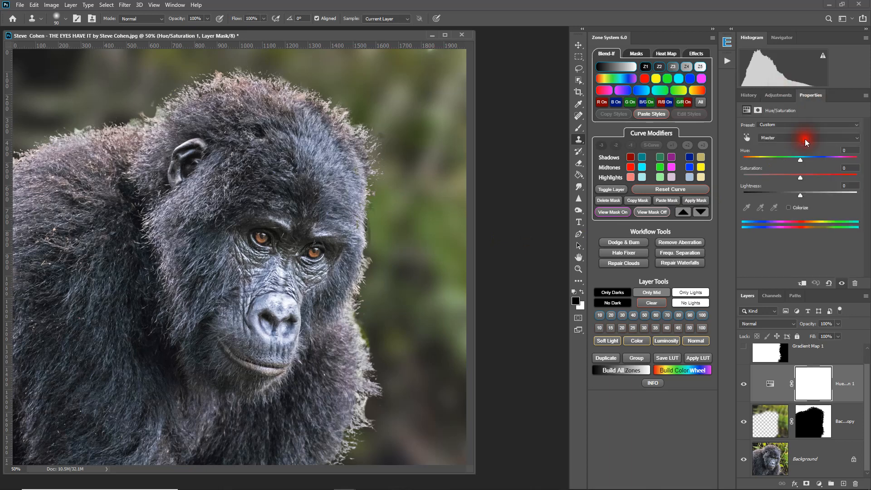
left_click(780, 129)
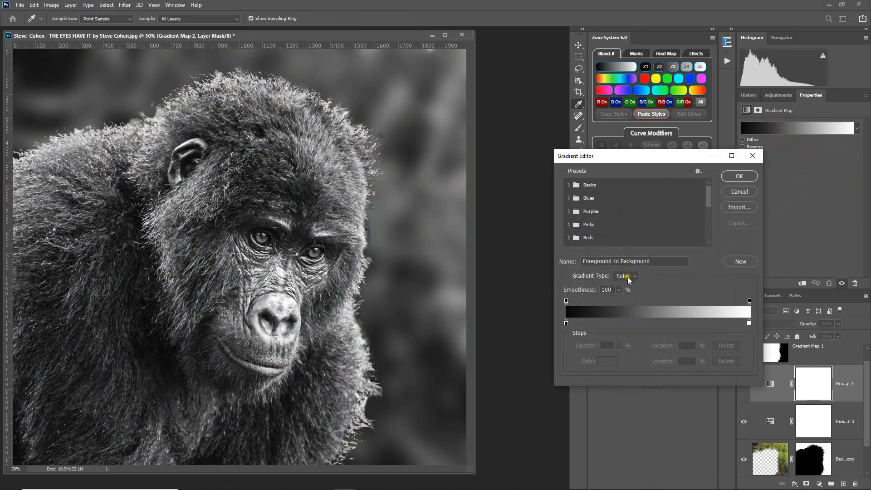
left_click(631, 278)
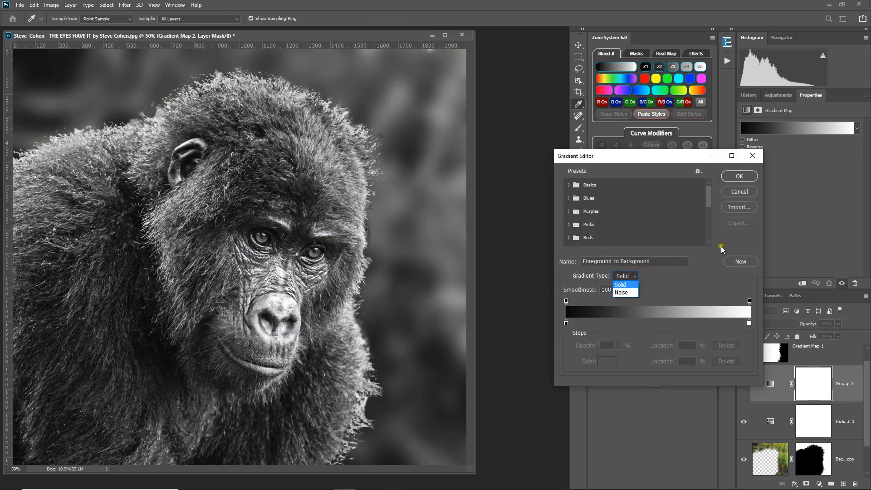
left_click(735, 192)
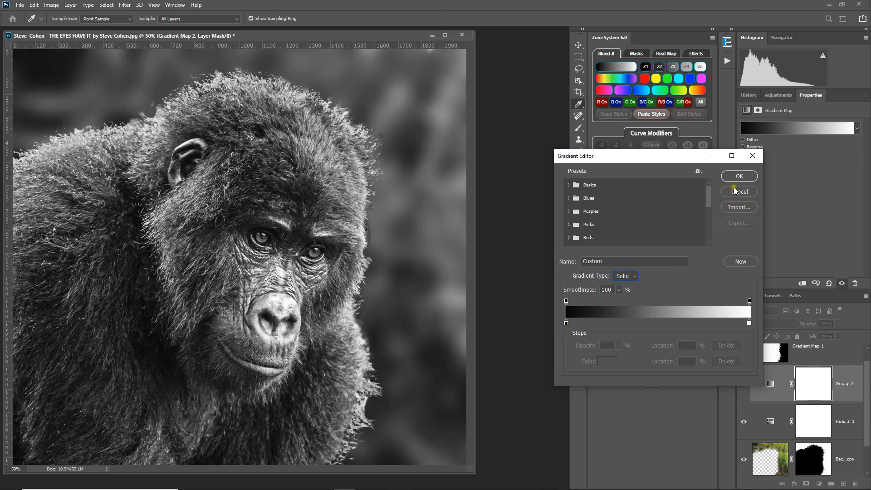
left_click(736, 188)
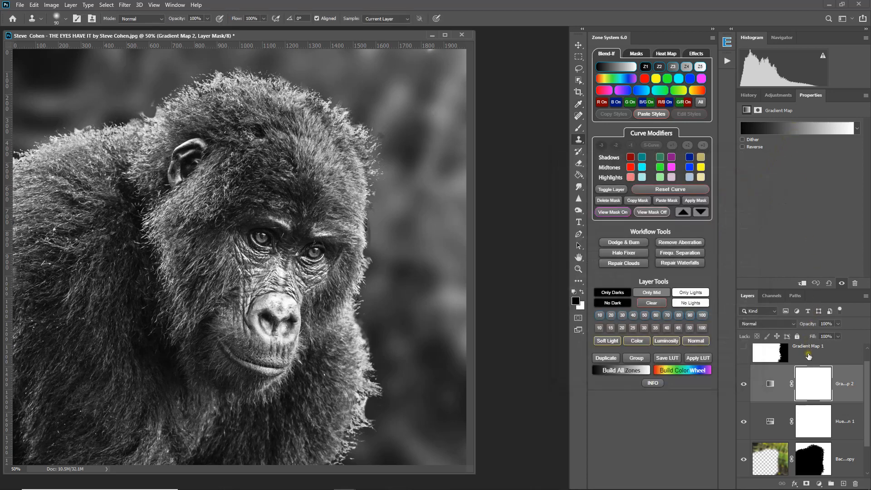
Step: Delete the hidden Gradient Map 1 mask layer from the layer stack
left_click_drag(809, 356, 856, 484)
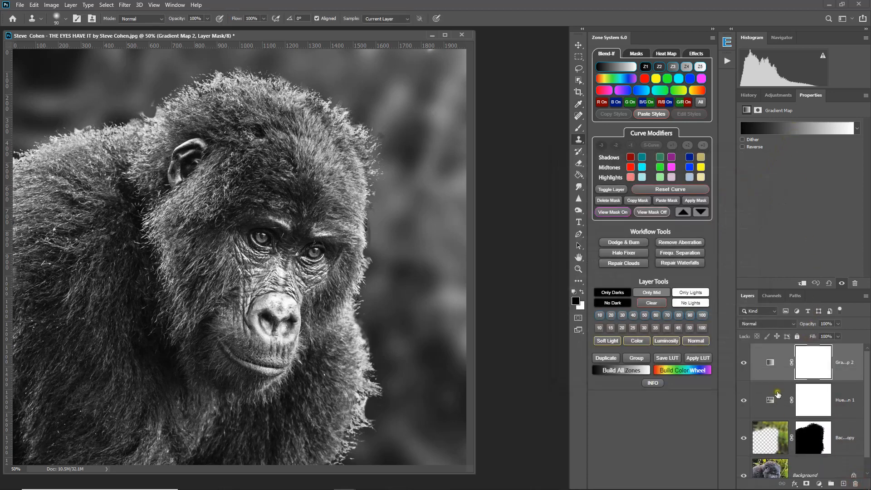
left_click(779, 362)
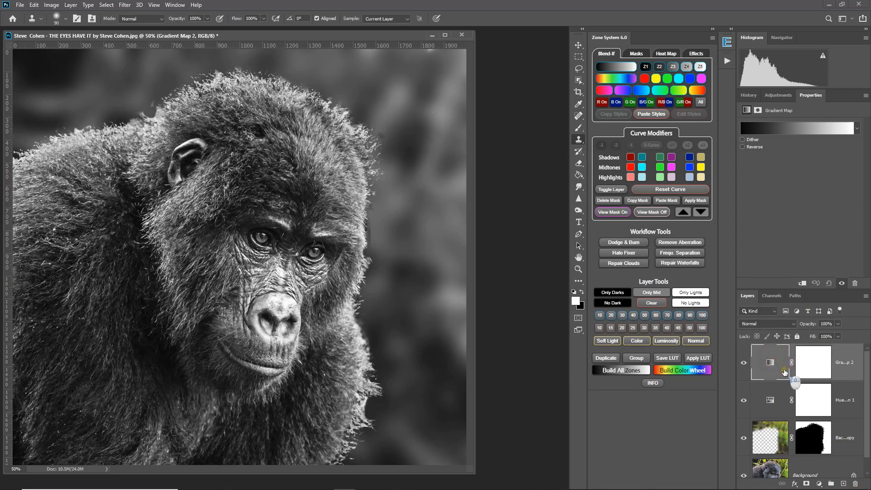
key("ctrl+z")
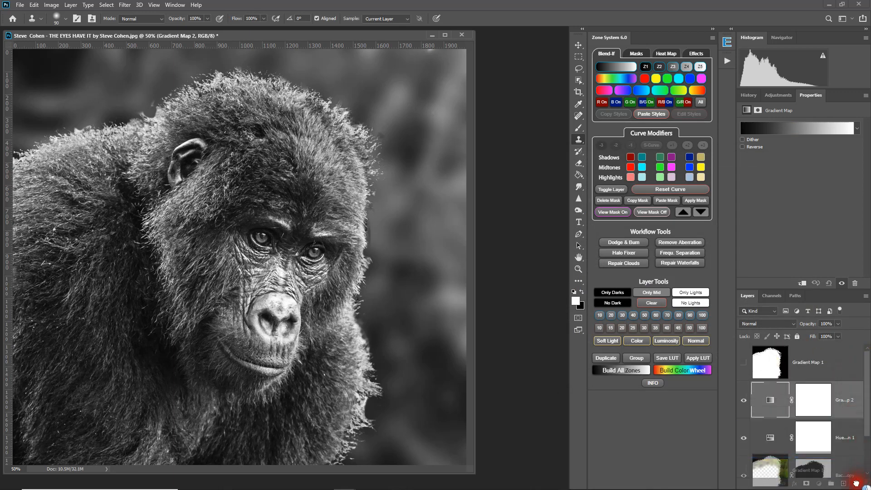
key("ctrl+shift+z")
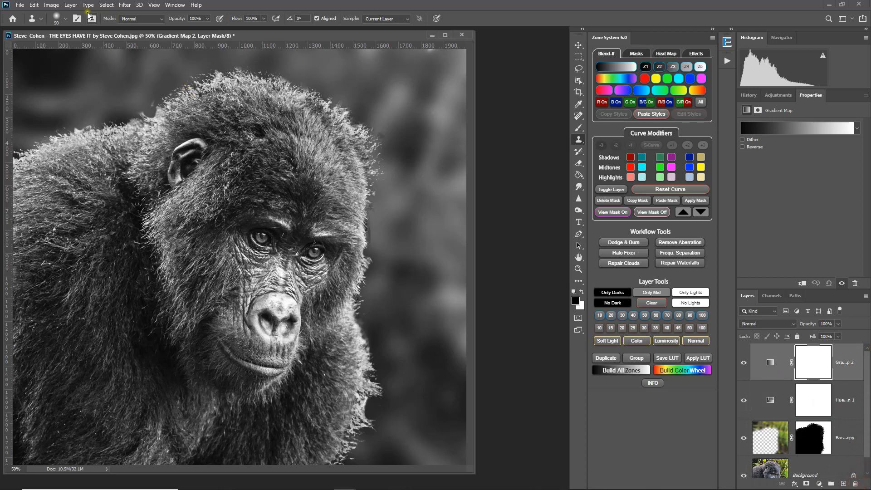
Step: Add a white-to-transparent Gradient Fill layer above the new gradient map, with Radial style, 90° angle and 100% scale
left_click(71, 5)
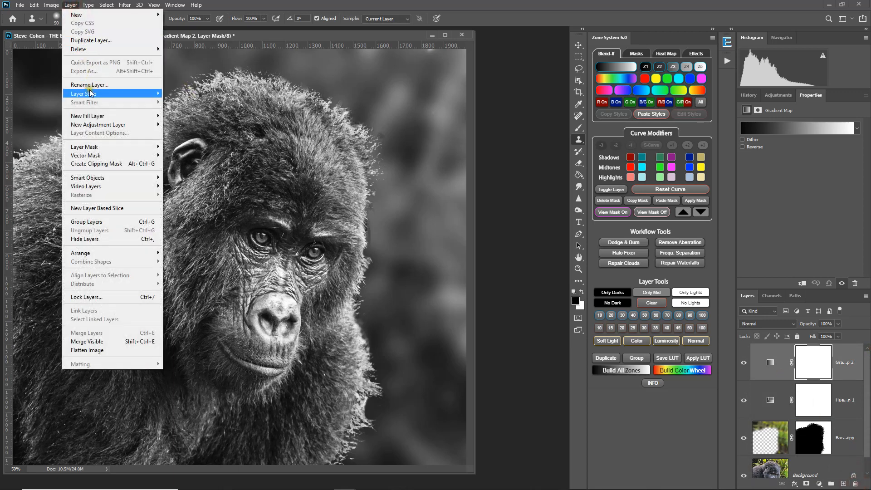
mouse_move(100, 119)
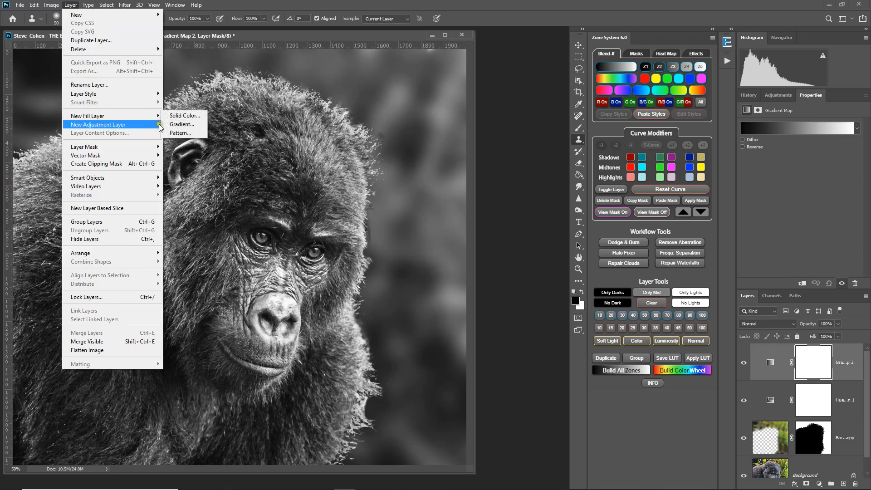
left_click(182, 126)
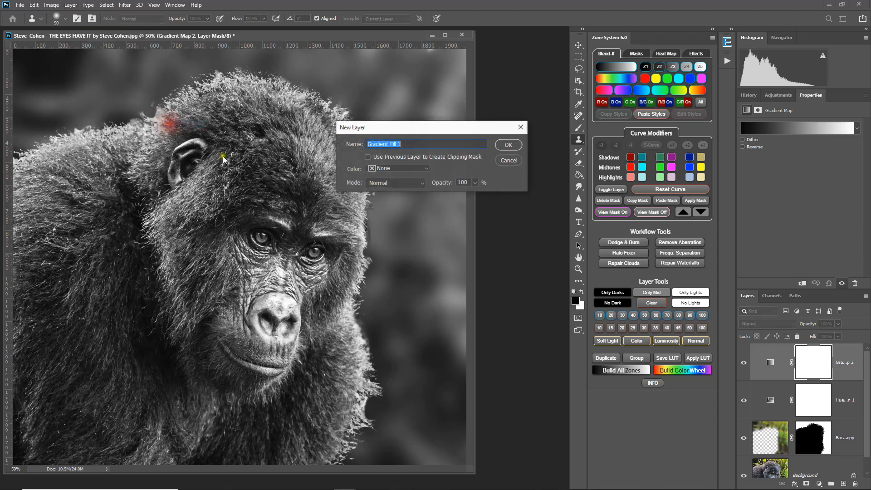
left_click(518, 147)
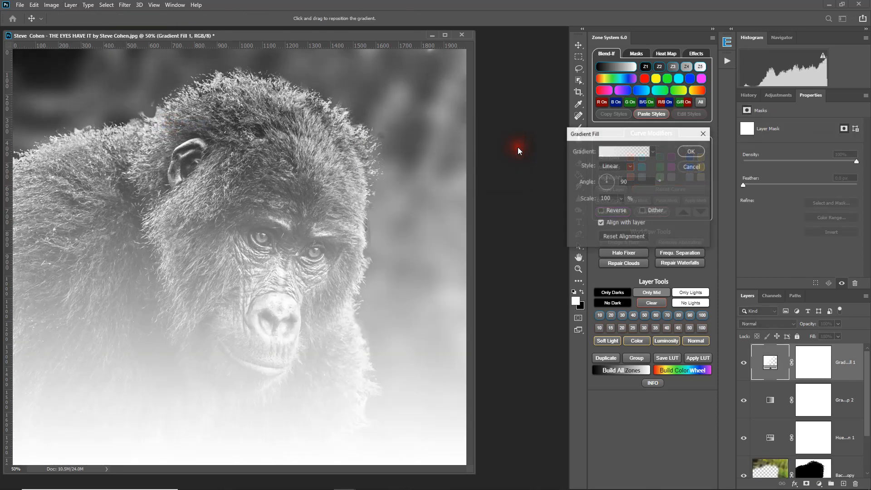
left_click(629, 166)
left_click(622, 181)
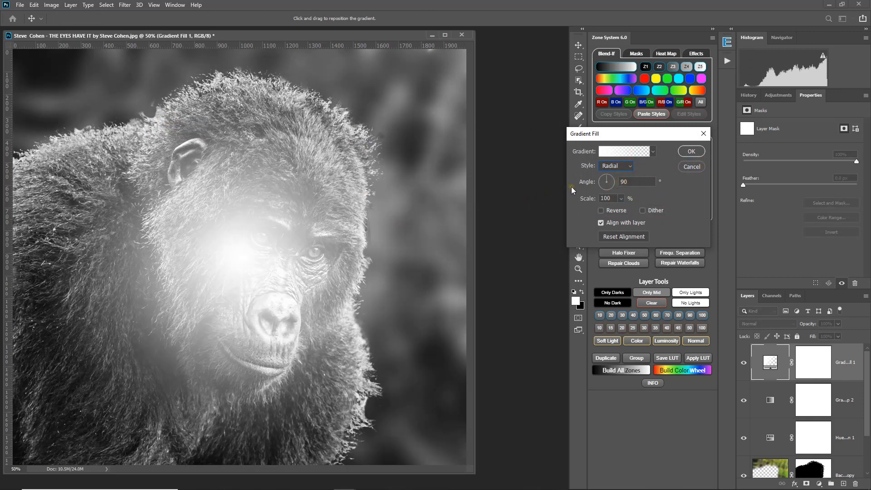
left_click(703, 152)
Step: Blend the Gradient Fill 1 layer in Linear Light mode at 29% opacity
left_click(766, 324)
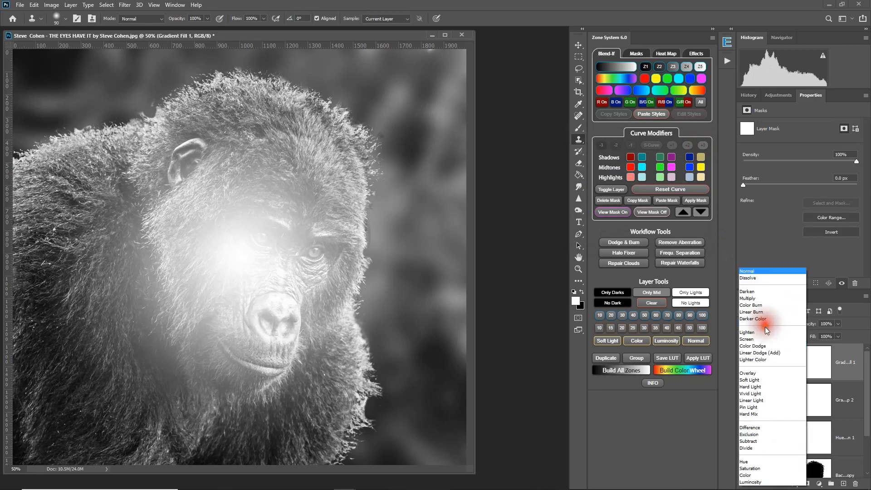
left_click(761, 401)
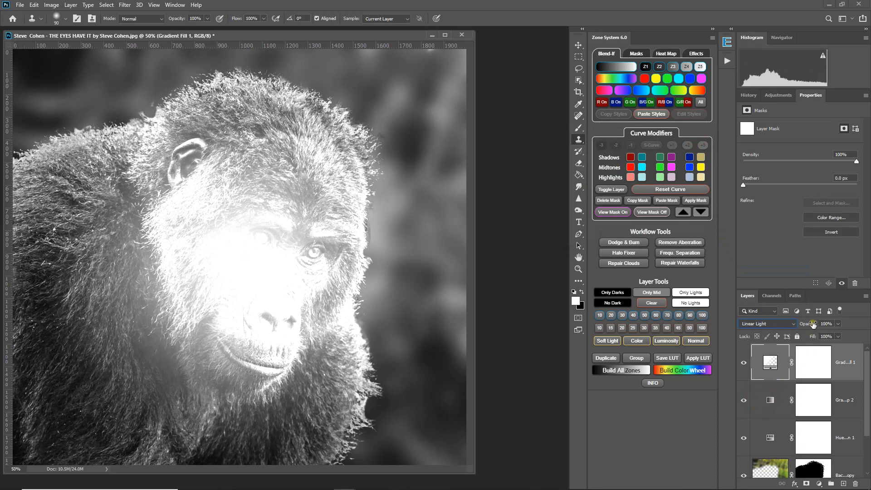
left_click_drag(813, 324, 779, 329)
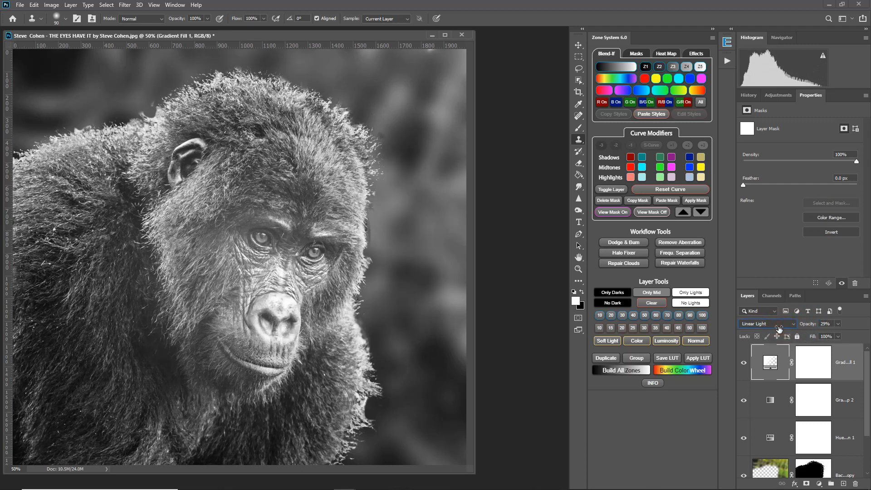
Step: Change the first colour stop of the Gradient Fill 1 gradient to a very pale yellow
double_click(771, 365)
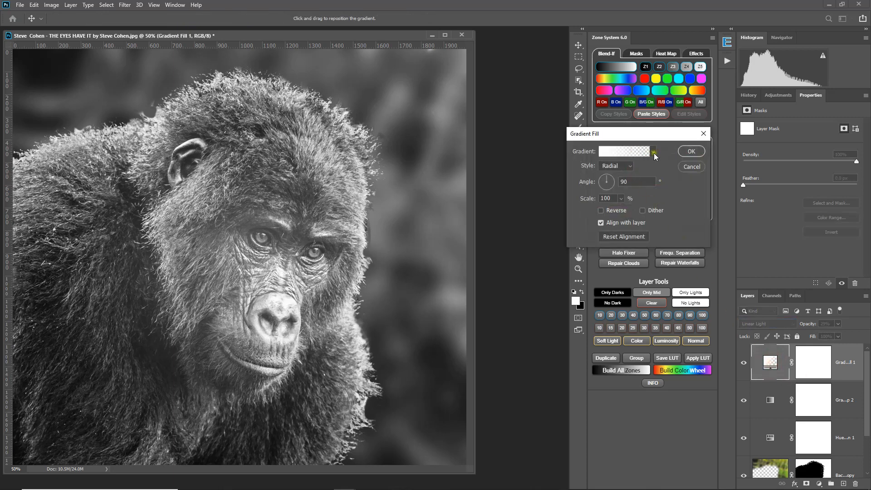
left_click(653, 152)
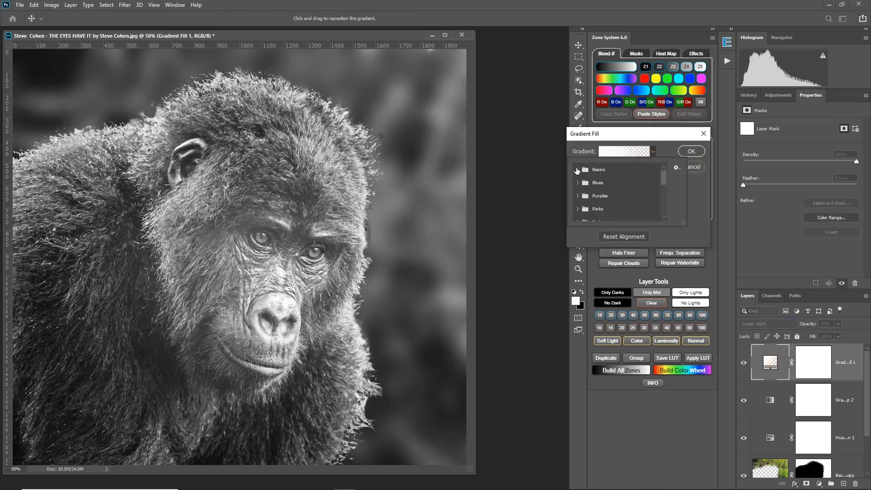
left_click(622, 150)
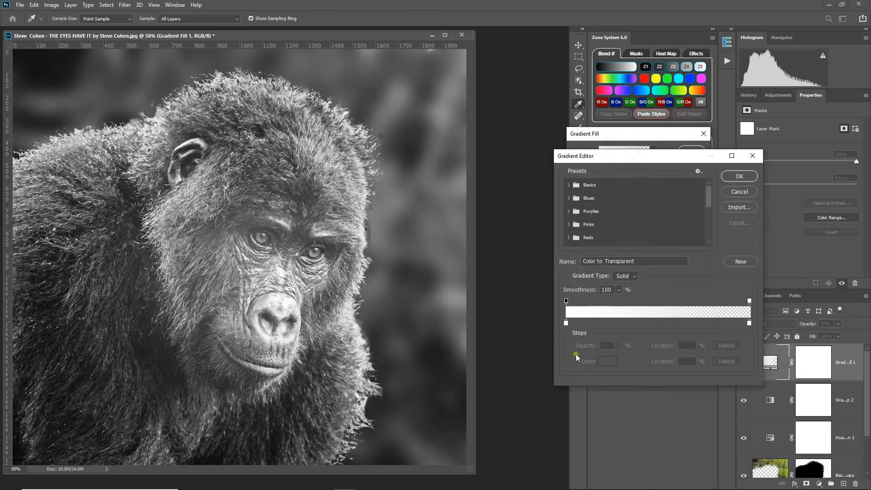
left_click(567, 323)
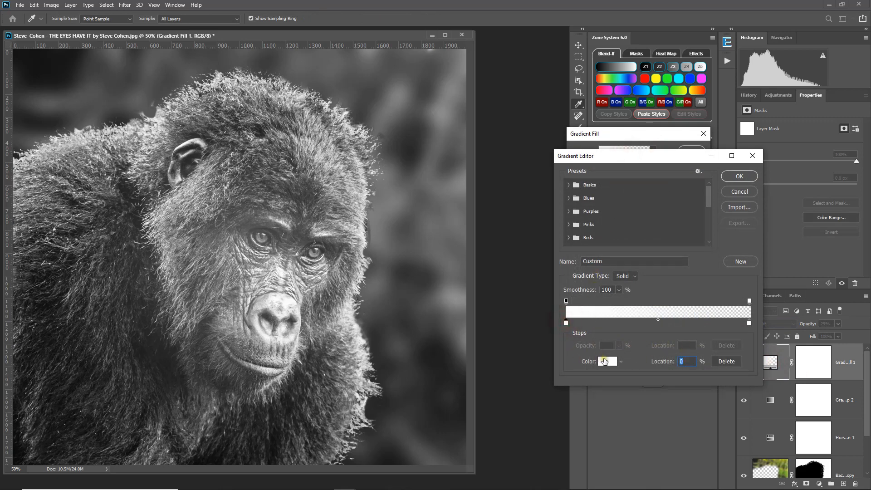
left_click(605, 361)
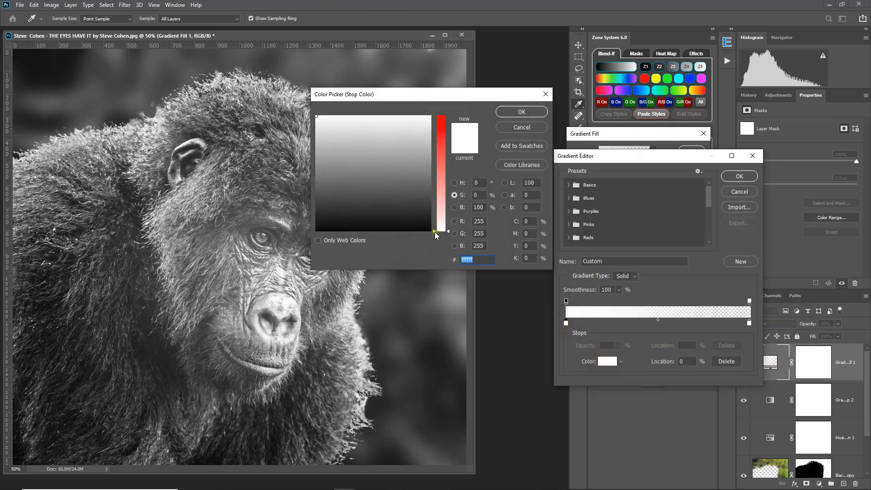
left_click_drag(435, 233, 434, 117)
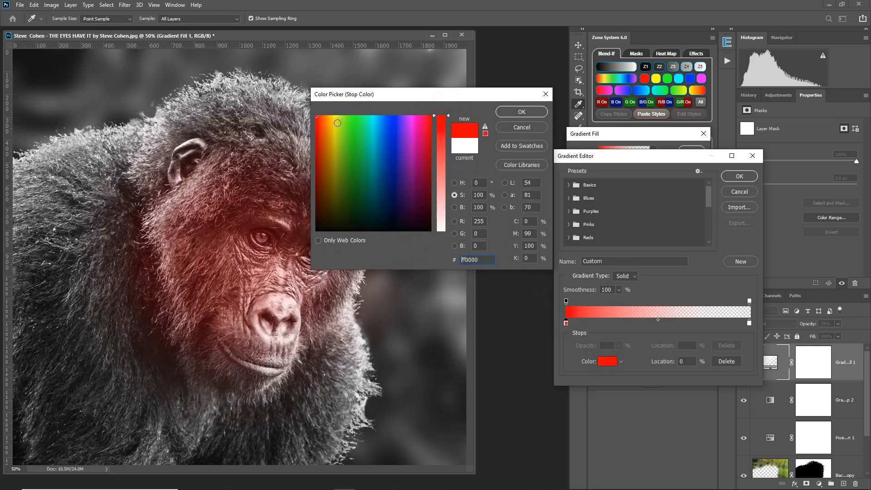
mouse_move(335, 119)
left_mouse_down()
mouse_move(334, 179)
mouse_move(336, 116)
left_mouse_up()
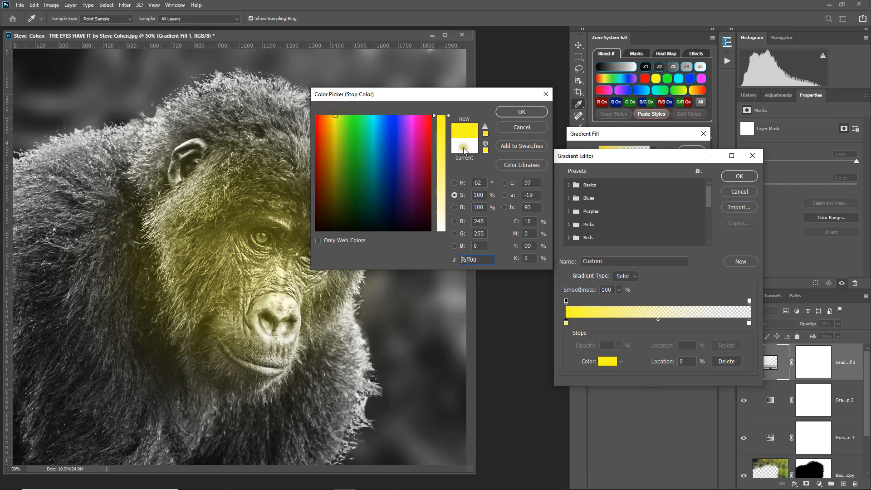
left_click(444, 205)
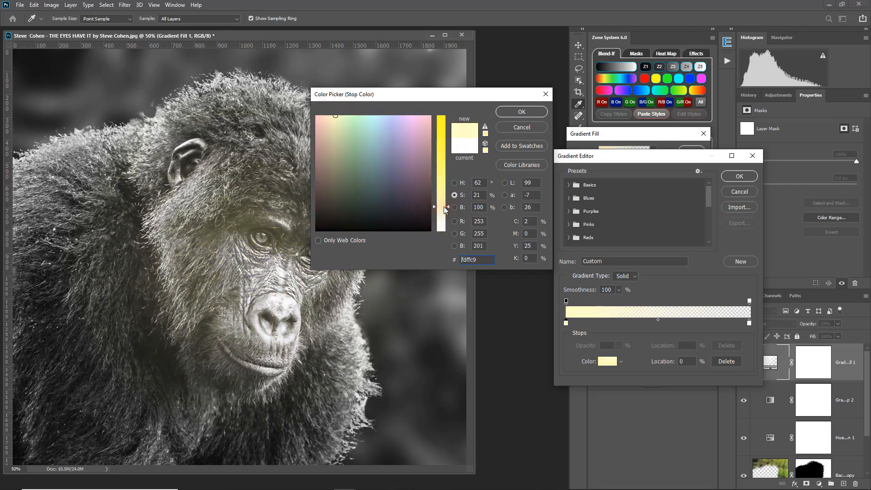
left_click_drag(444, 205, 443, 216)
left_click(516, 112)
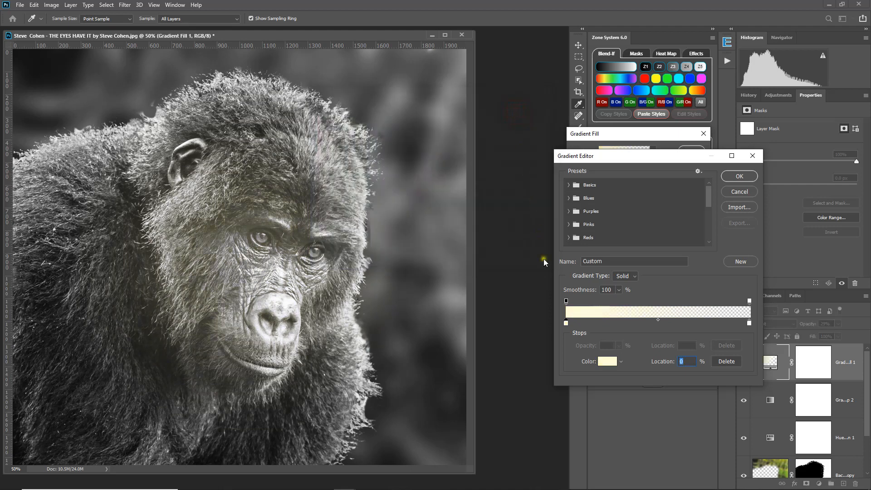
Step: Pull the end colour stop of the Gradient Fill 1 gradient inward, add a white stop at 8%, and reposition the glow on the face
left_click_drag(748, 324, 700, 323)
left_click_drag(570, 324, 580, 325)
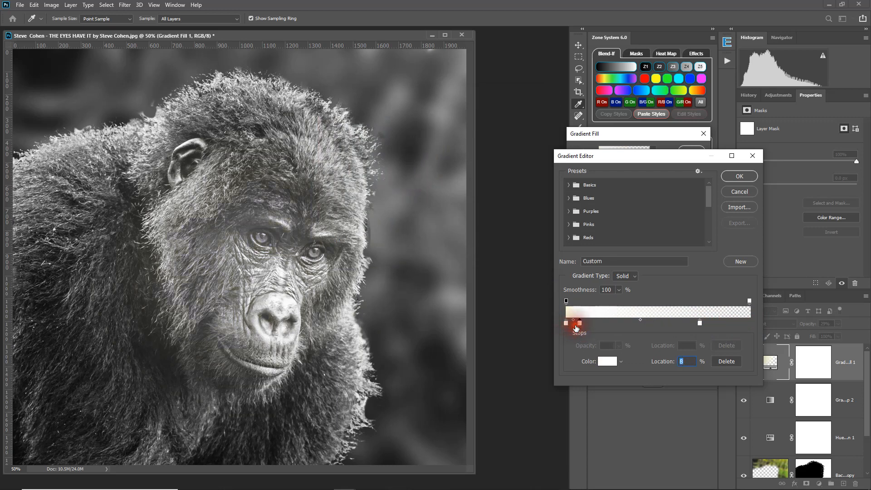
left_click(735, 177)
left_click_drag(247, 245, 262, 259)
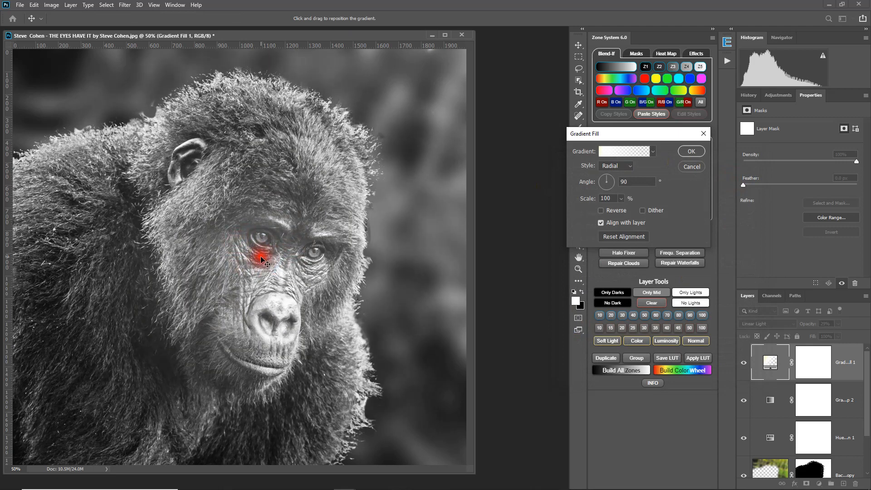
left_click(692, 151)
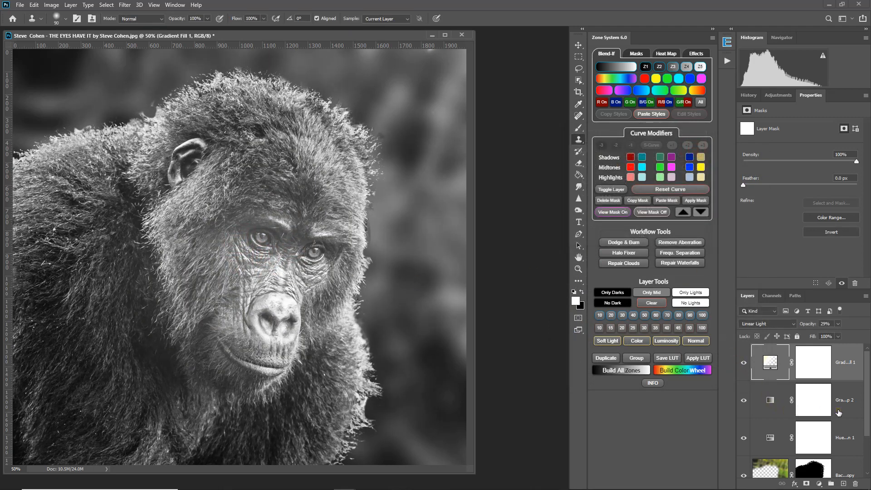
Step: Delete the Gradient Map 2 layer so the image is back in colour
left_click(762, 403)
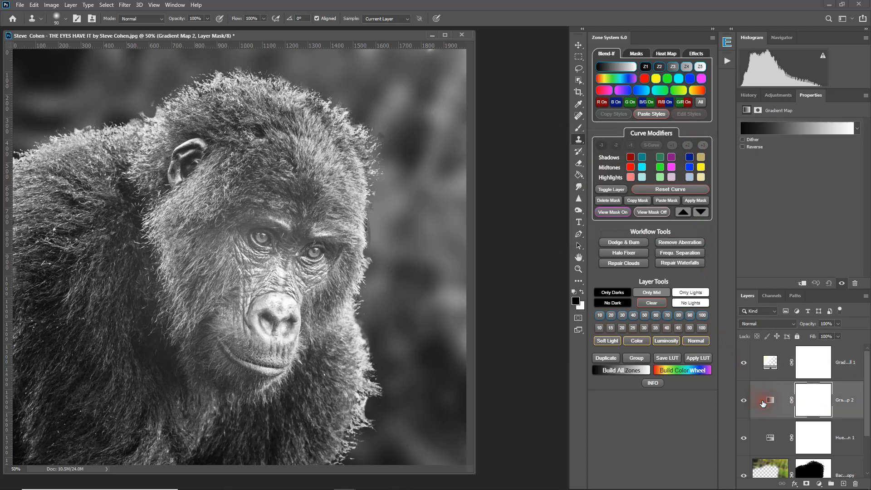
scroll(763, 403, "down", 2)
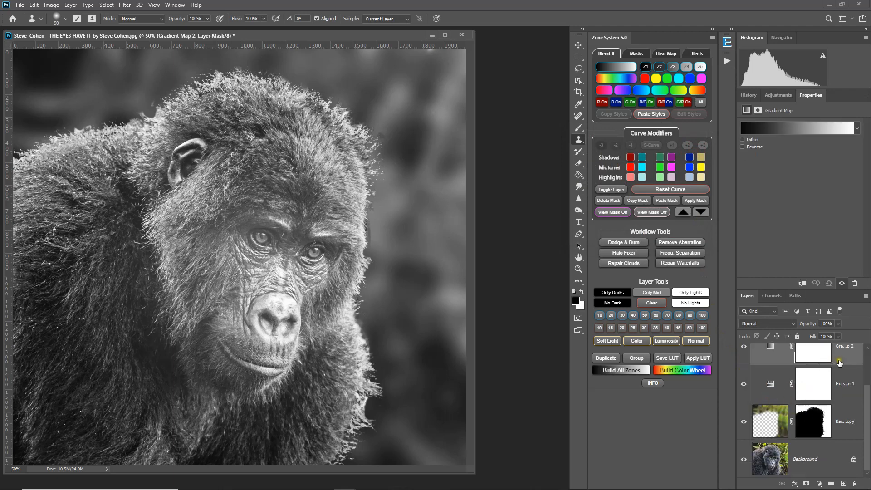
left_click_drag(849, 358, 857, 482)
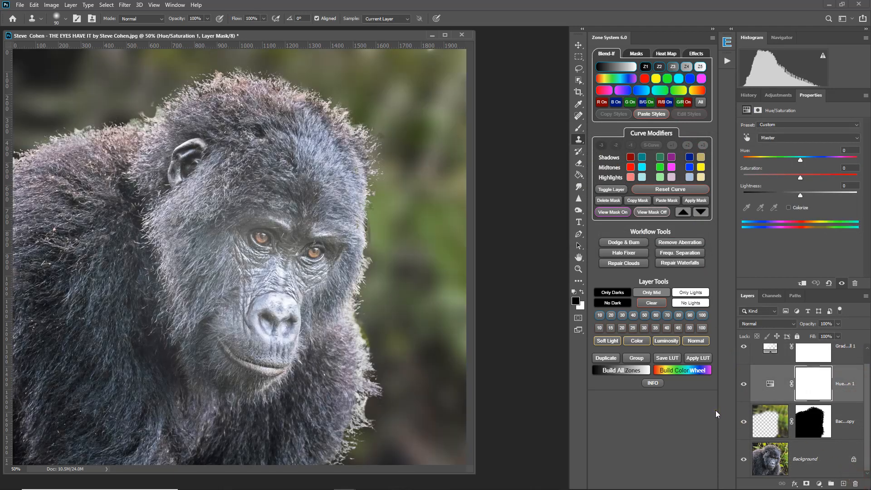
Step: Lower the Gradient Fill 1 layer's opacity to 8%
double_click(770, 348)
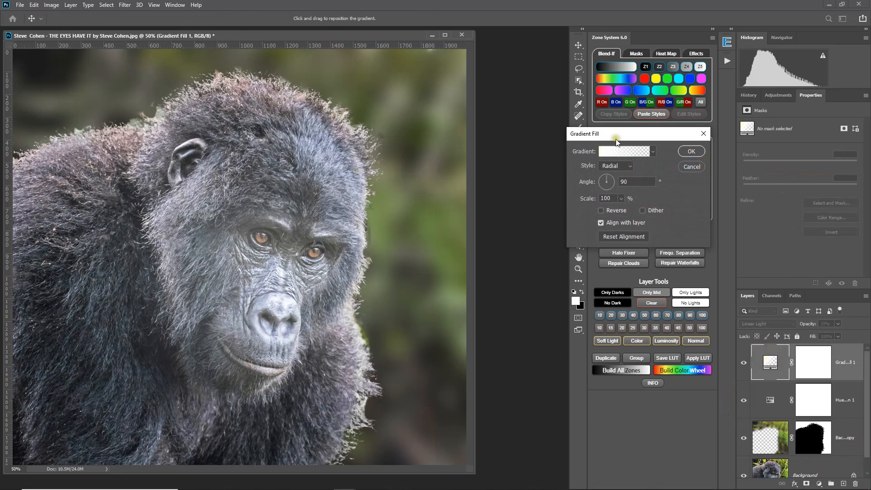
left_click(687, 167)
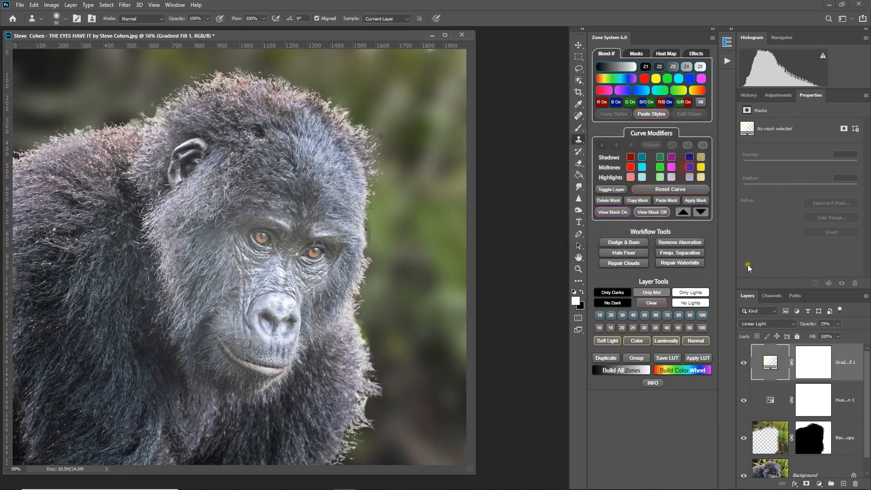
left_click_drag(802, 325, 797, 327)
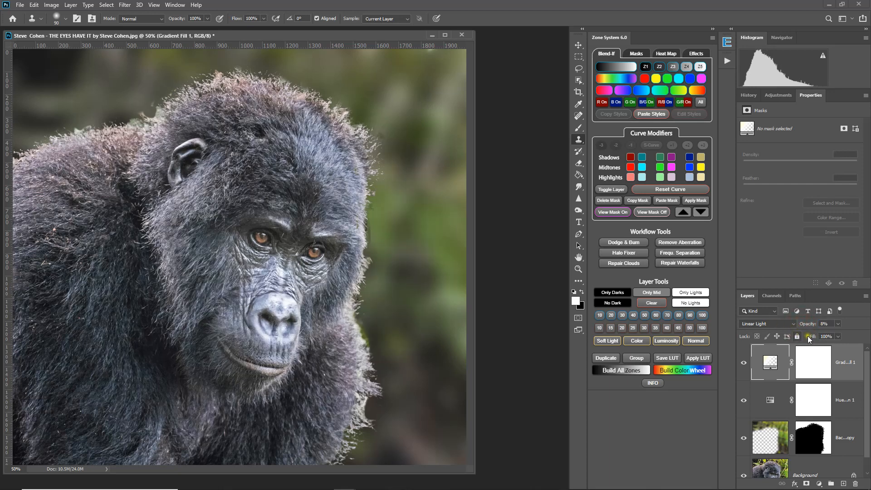
Step: Reposition the Gradient Fill 1 radial glow over the middle of the gorilla's face
double_click(766, 363)
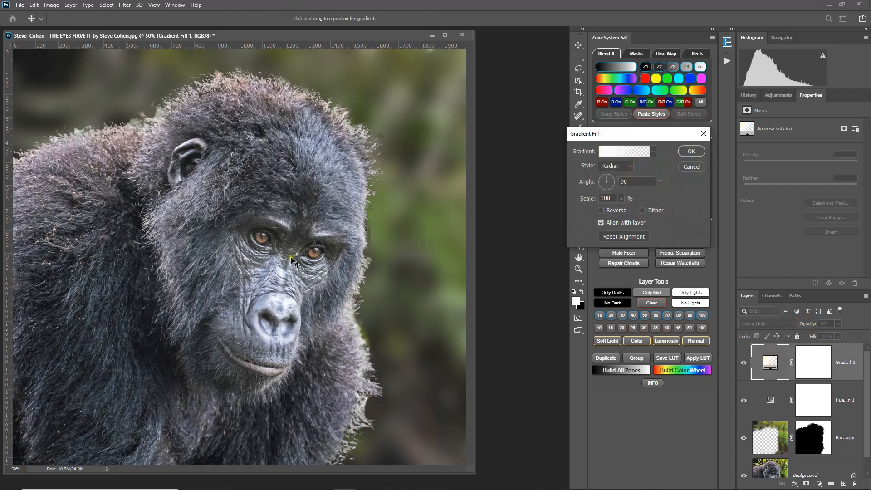
left_click_drag(299, 262, 265, 272)
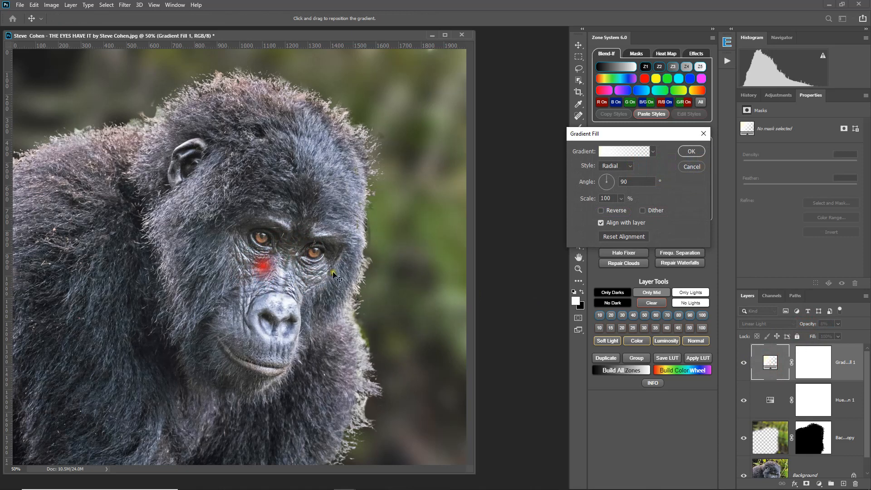
left_click(691, 152)
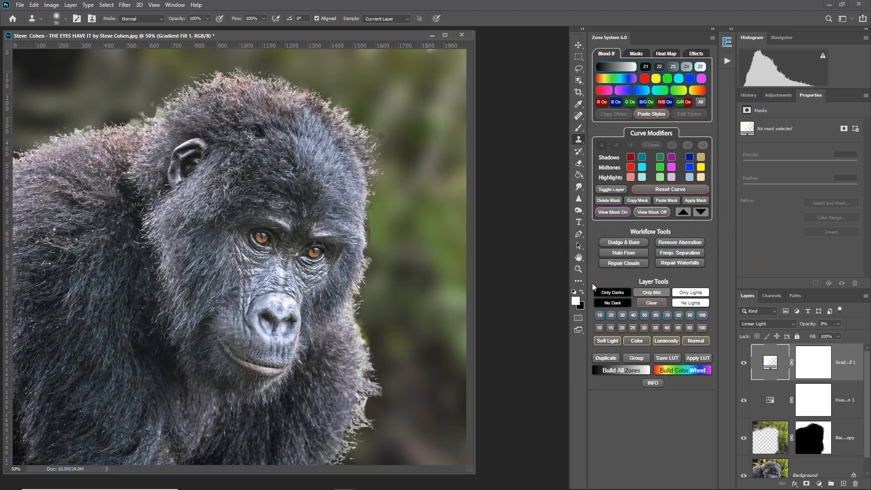
Step: Compare the full colour composite with the original Background layer by repeatedly isolating the Background and restoring the other layers
scroll(750, 429, "down", 1)
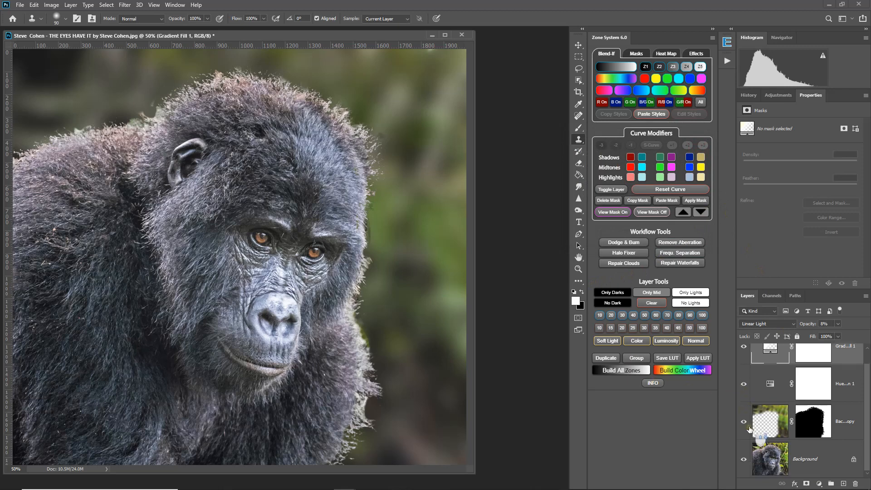
left_click(744, 460, "alt")
left_click(745, 461, "alt")
left_click(745, 461, "alt")
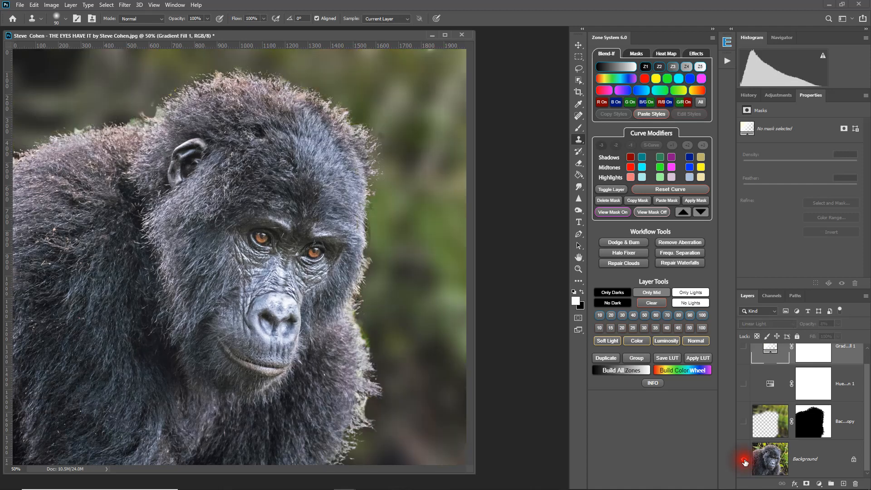
left_click(745, 462, "alt")
left_click(745, 462, "alt")
left_click(744, 462, "alt")
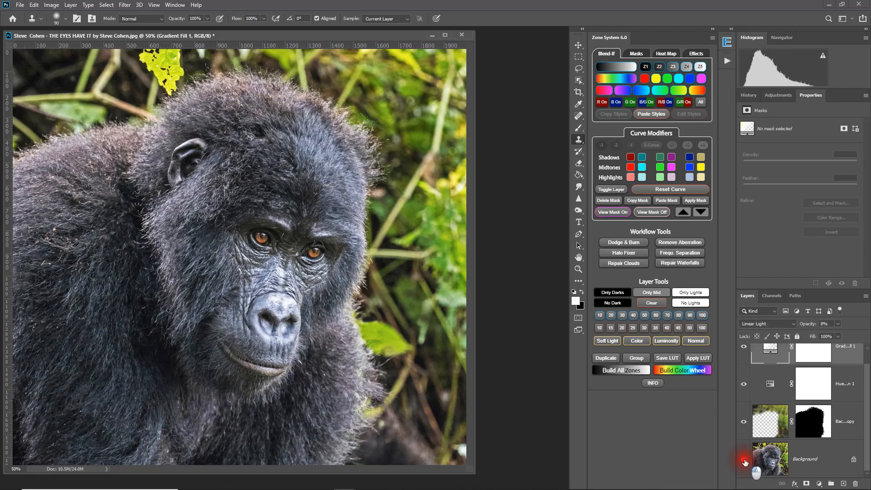
left_click(745, 462, "alt")
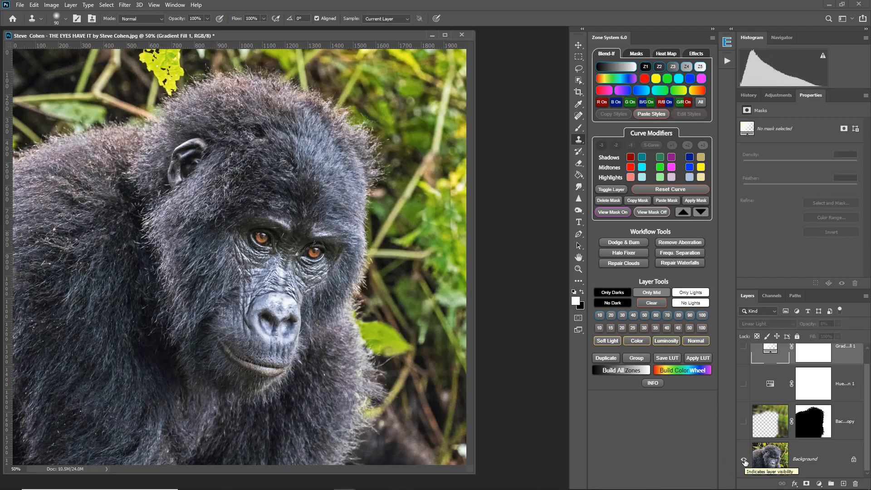
left_click(745, 462, "alt")
left_click(744, 461, "alt")
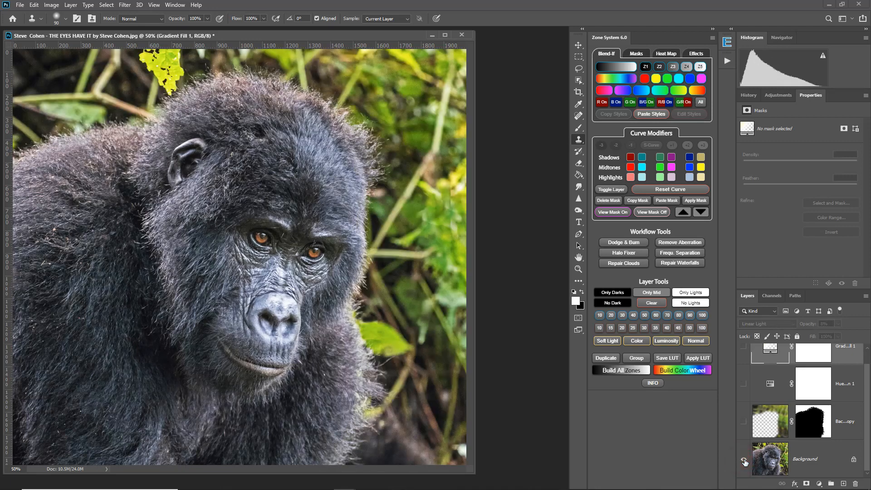
left_click(745, 461, "alt")
left_click(745, 462, "alt")
left_click(744, 462, "alt")
Step: Brush black on the Background copy layer mask along the fur edge of the shoulder below the gorilla's jaw
left_click(812, 422)
key("x")
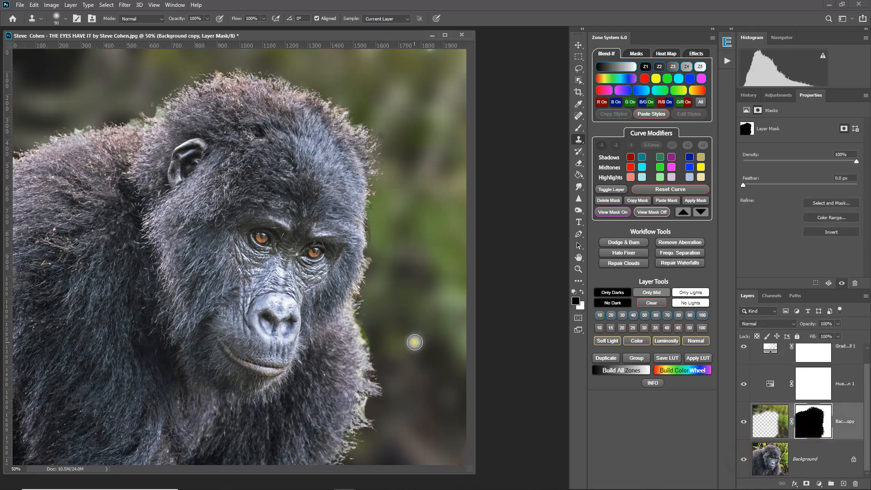
left_click(578, 128)
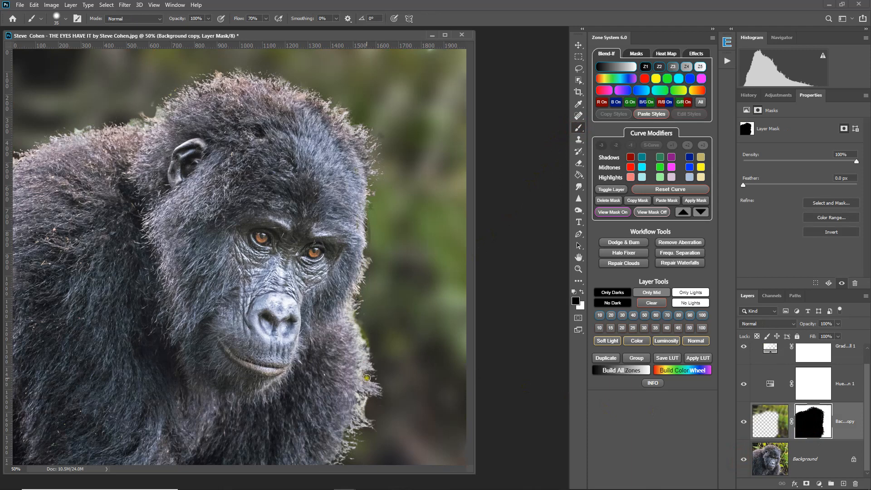
mouse_move(367, 378)
left_mouse_down()
mouse_move(366, 368)
mouse_move(373, 380)
mouse_move(357, 339)
mouse_move(365, 351)
left_mouse_up()
Step: Check the retouched shoulder and head fur edges against the original by toggling between the Background alone and all layers
left_click(743, 460, "alt")
left_click(743, 462, "alt")
left_click(744, 462, "alt")
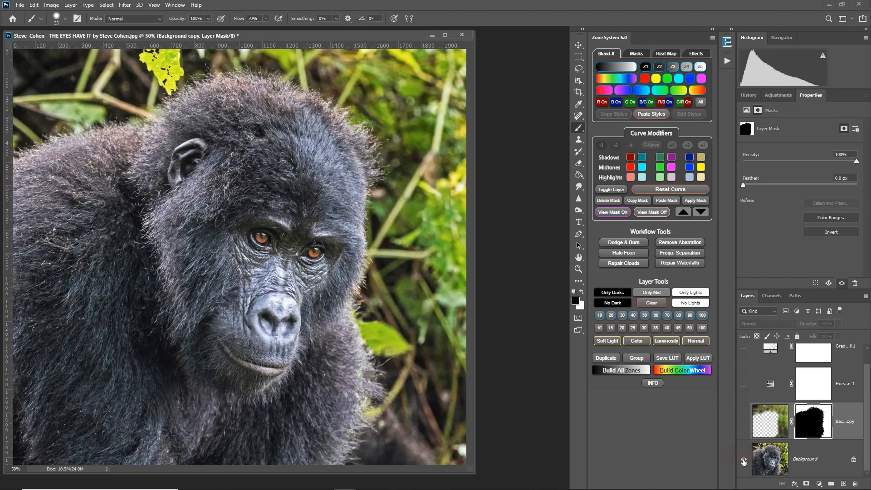
left_click(744, 462, "alt")
left_click(744, 462, "alt")
left_click(744, 462, "alt")
left_click(744, 461, "alt")
left_click(744, 462, "alt")
left_click(744, 462, "alt")
left_click(744, 461, "alt")
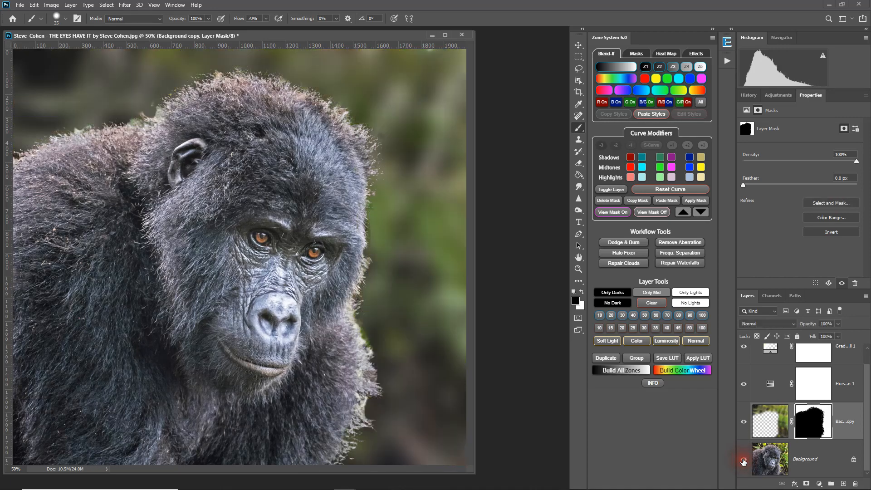
left_click(744, 462, "alt")
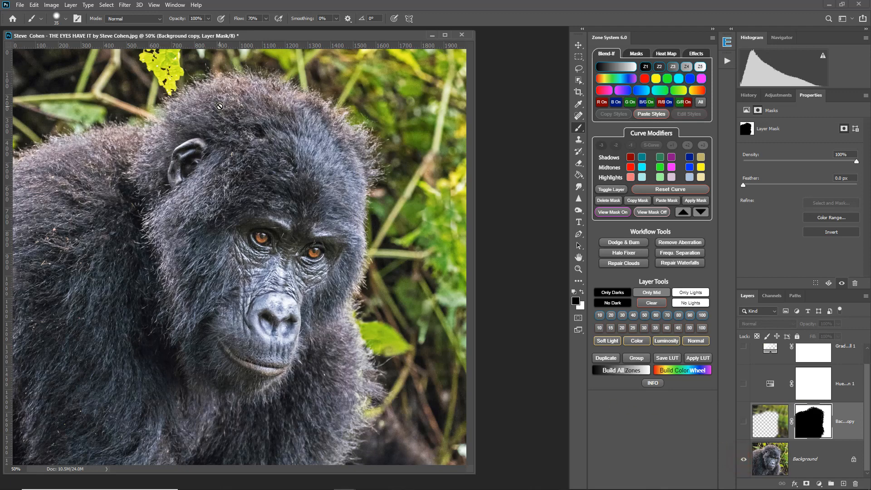
left_click(744, 461, "alt")
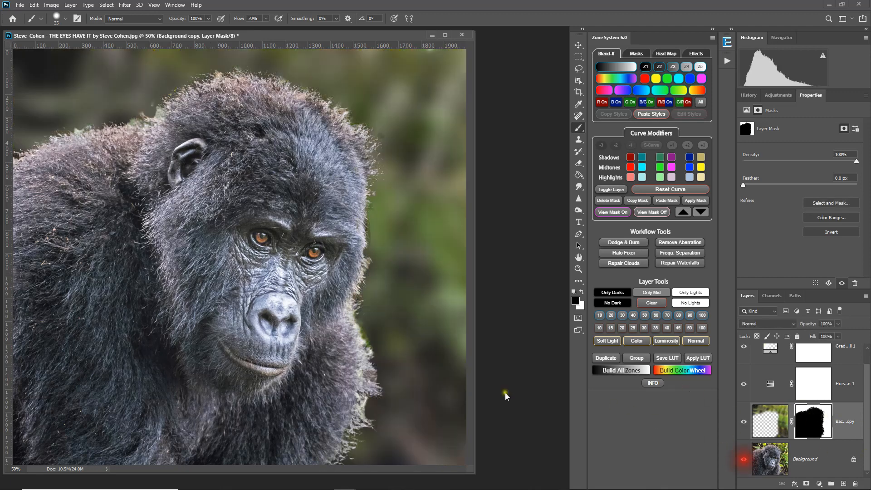
Step: Brush black on the Background copy mask along the fur on top of the gorilla's head, and compare it with the original
left_click(203, 96)
mouse_move(203, 96)
left_mouse_down()
mouse_move(201, 96)
mouse_move(222, 89)
mouse_move(263, 100)
mouse_move(216, 94)
mouse_move(175, 119)
left_mouse_up()
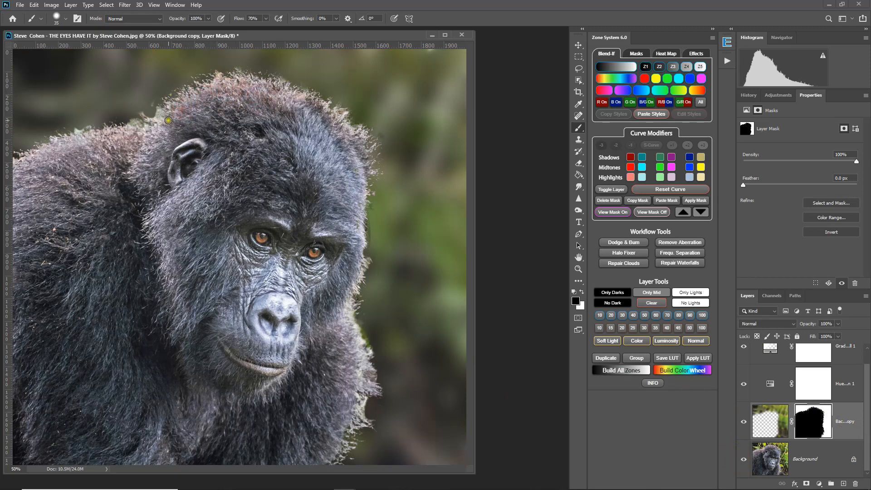
mouse_move(227, 91)
left_mouse_down()
mouse_move(268, 92)
mouse_move(303, 108)
mouse_move(321, 132)
mouse_move(314, 117)
left_mouse_up()
left_click(743, 460, "alt")
left_click(744, 461, "alt")
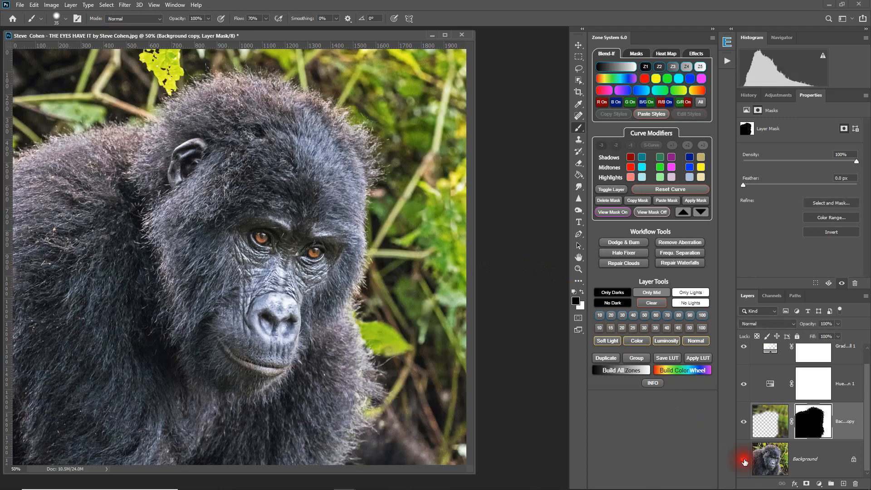